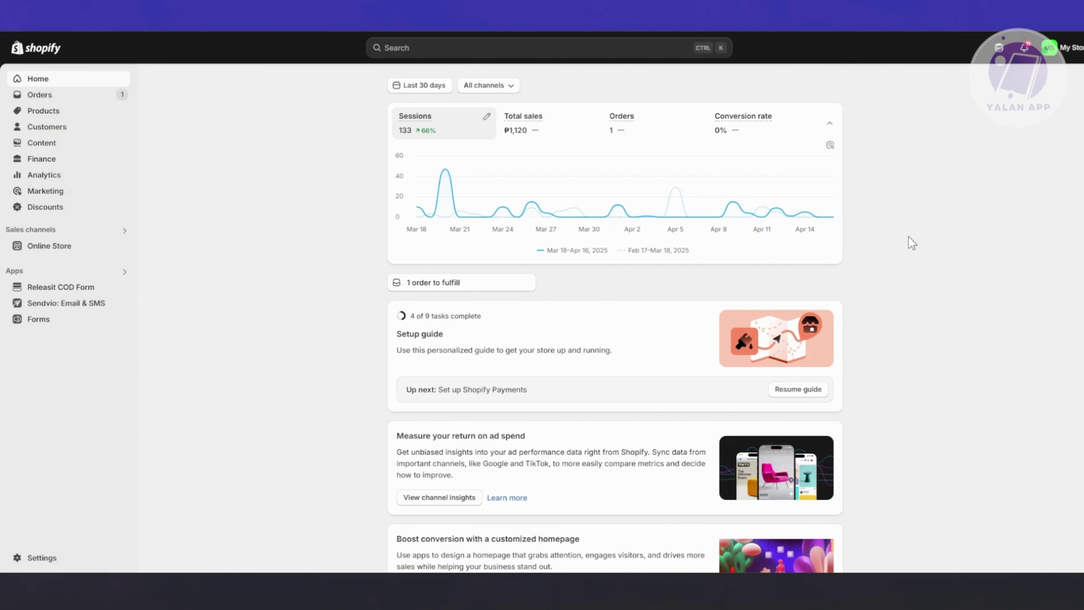
Open the summer product Shirt product and review its details, variants and search engine listing
click(52, 110)
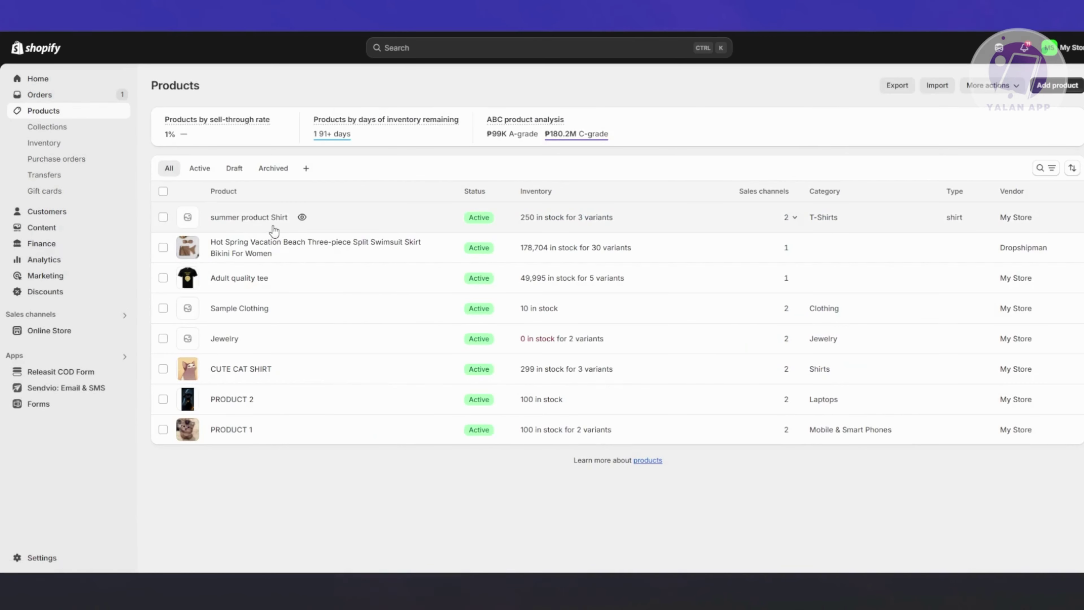
click(255, 217)
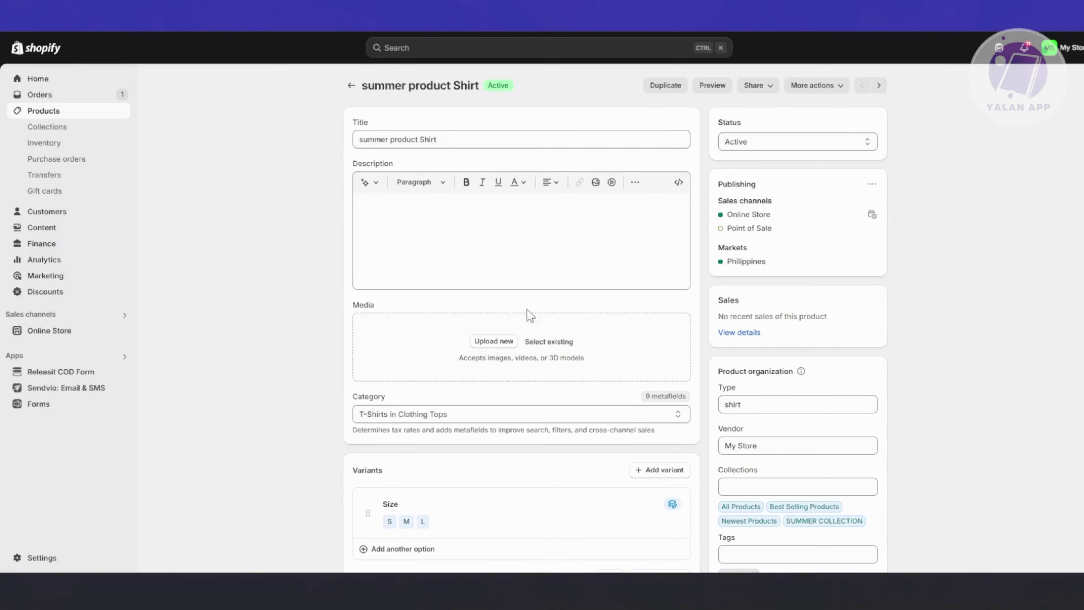
scroll(570, 361, down, 5)
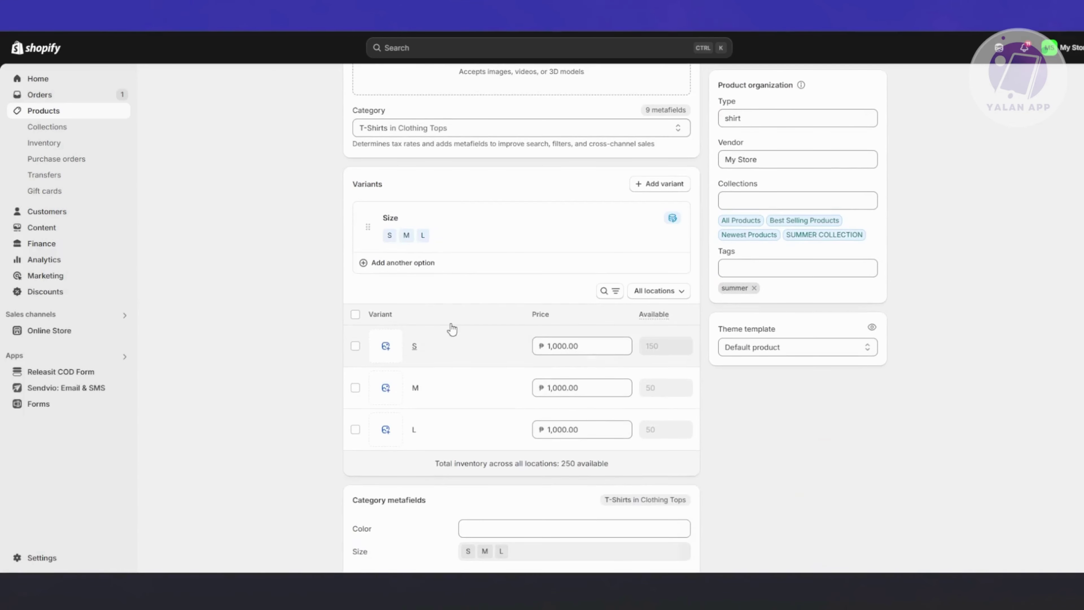
scroll(486, 300, down, 4)
scroll(249, 423, up, 3)
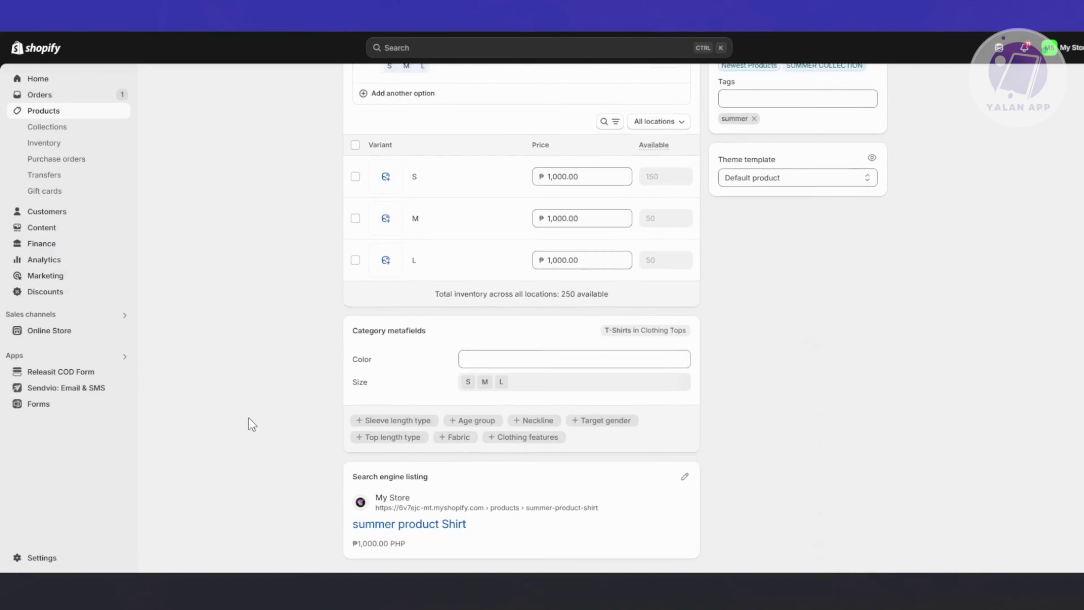
scroll(252, 424, up, 8)
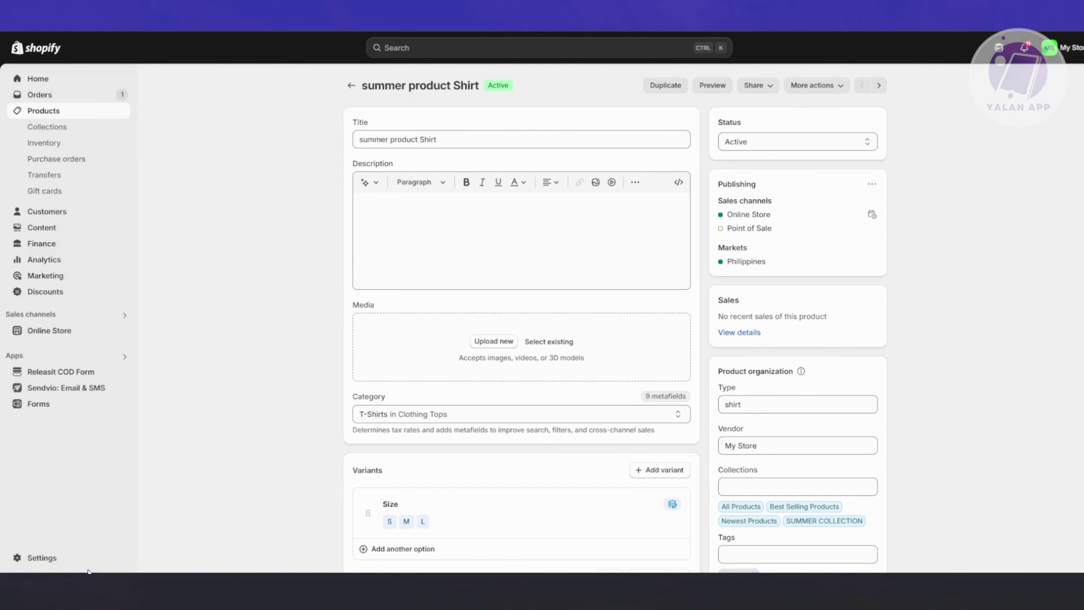
Go to the Shopify App Store from the store's apps and sales channels settings
click(42, 557)
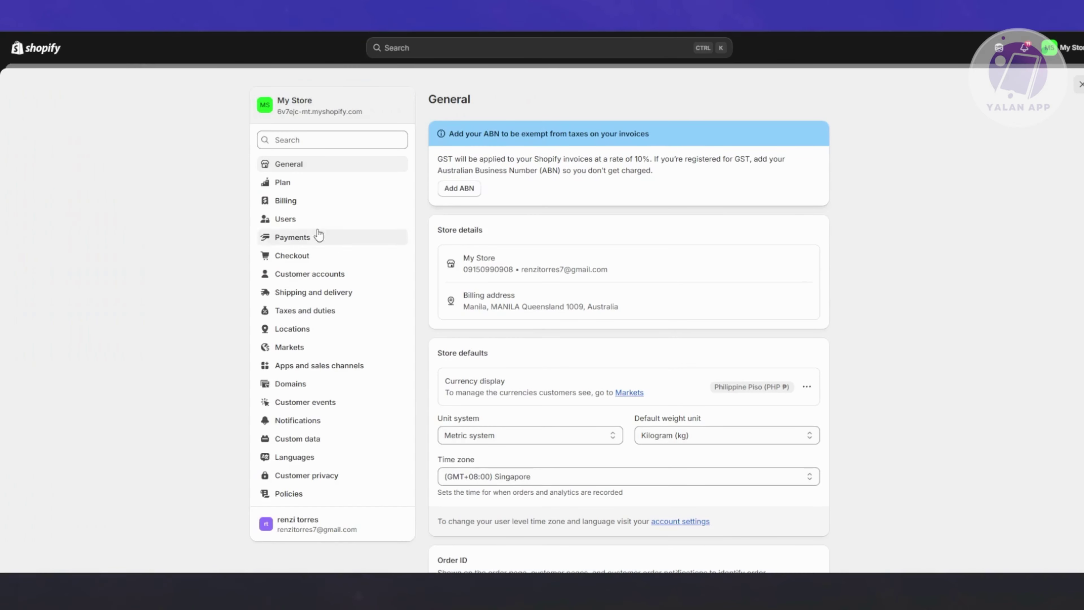
click(336, 371)
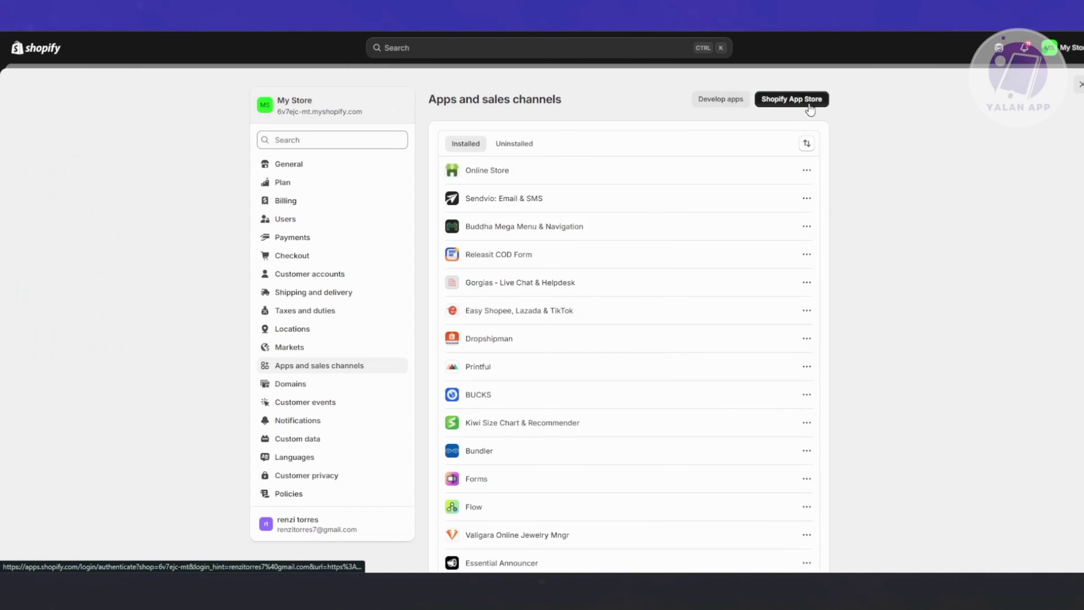
click(810, 109)
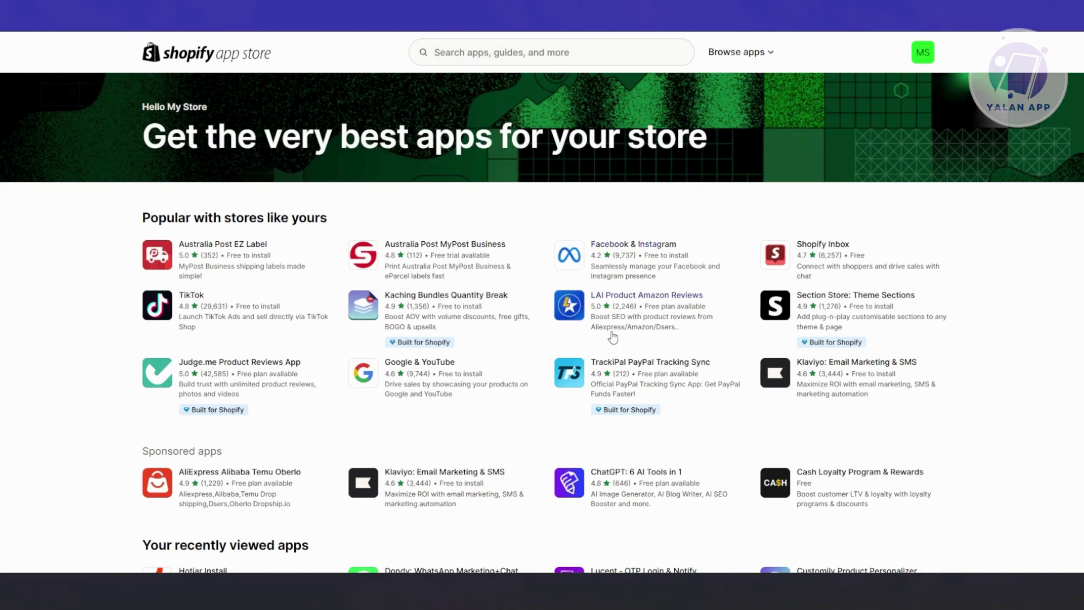
Search the app store for WAITLIST and open the Notify! Back in Stock|PreOrder listing
click(504, 52)
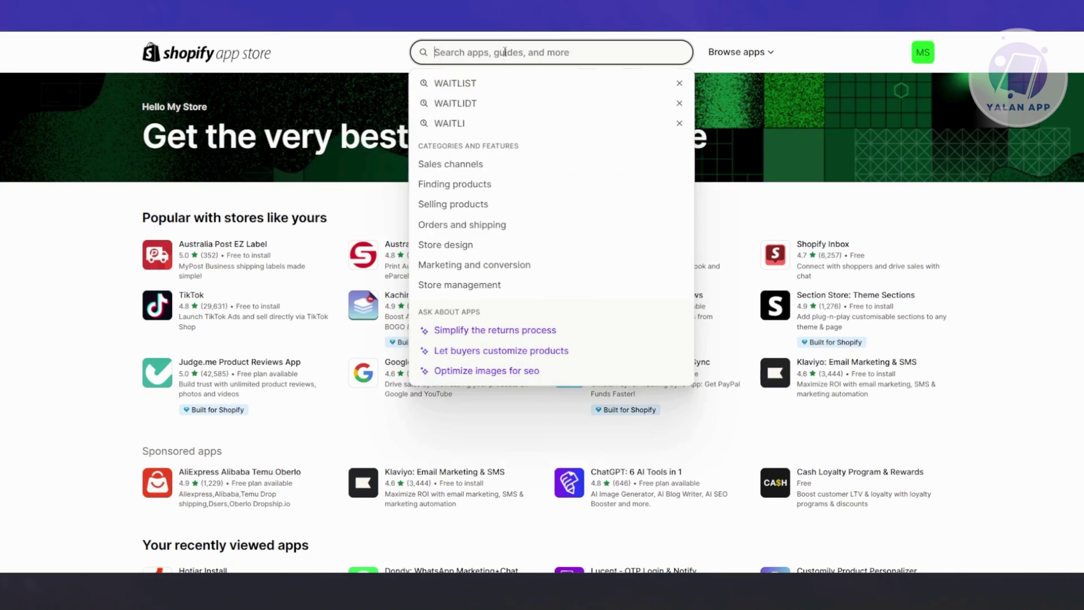
click(490, 86)
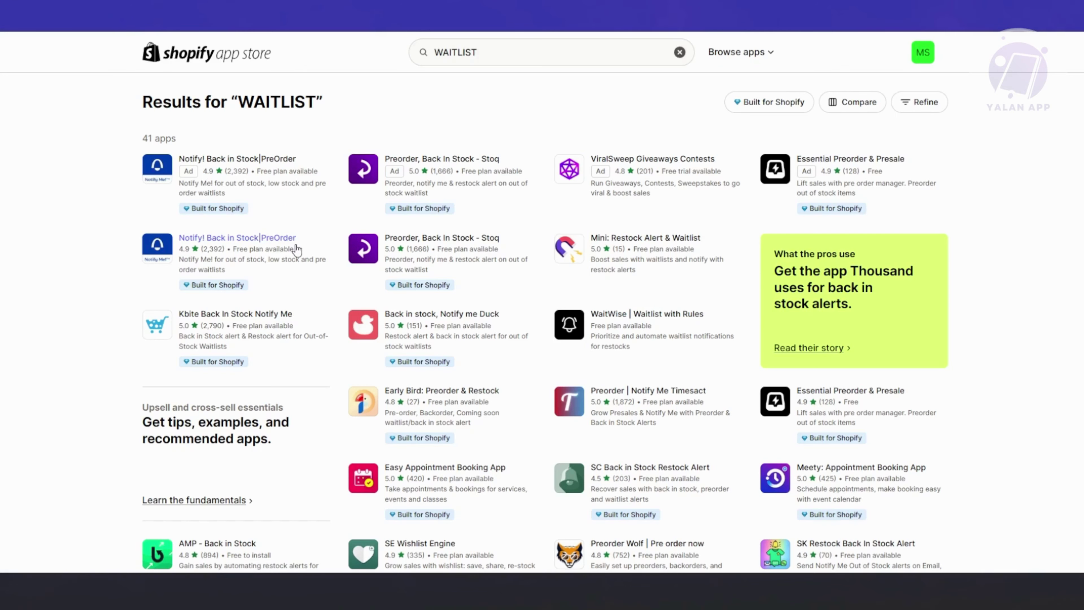
click(274, 251)
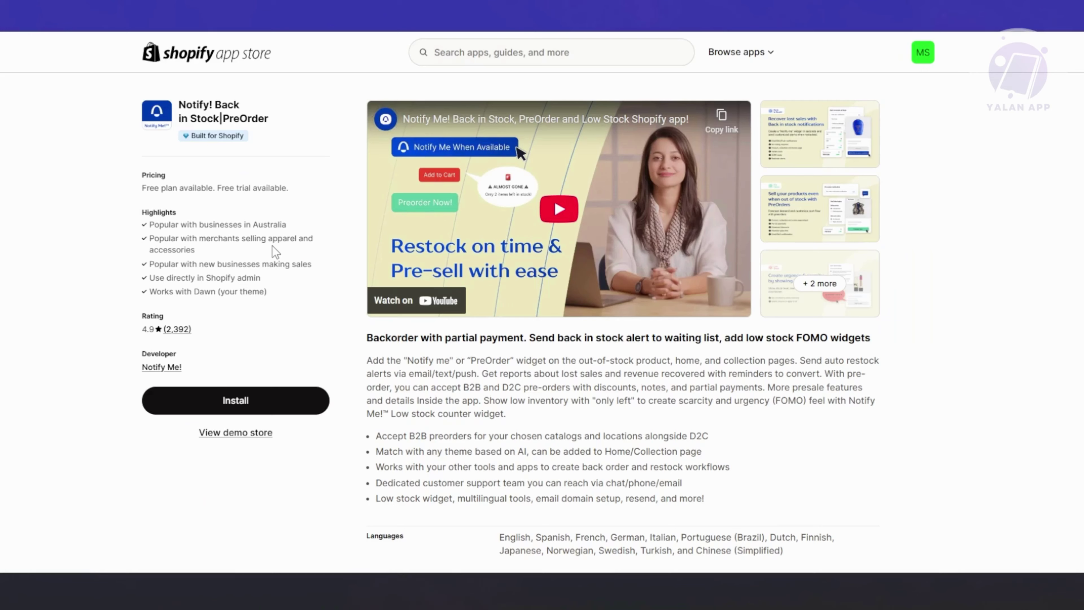
Examine the app's pricing, comparing the free Lite plan's features with the Essentials, Pro and Premium plans and their free trials
scroll(337, 256, down, 5)
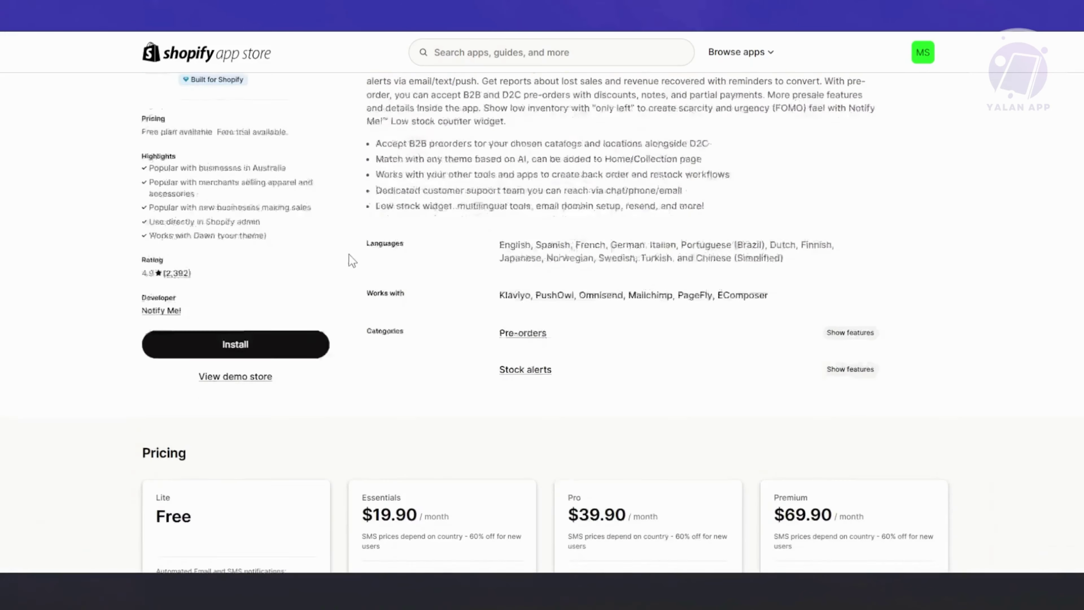
scroll(349, 255, down, 4)
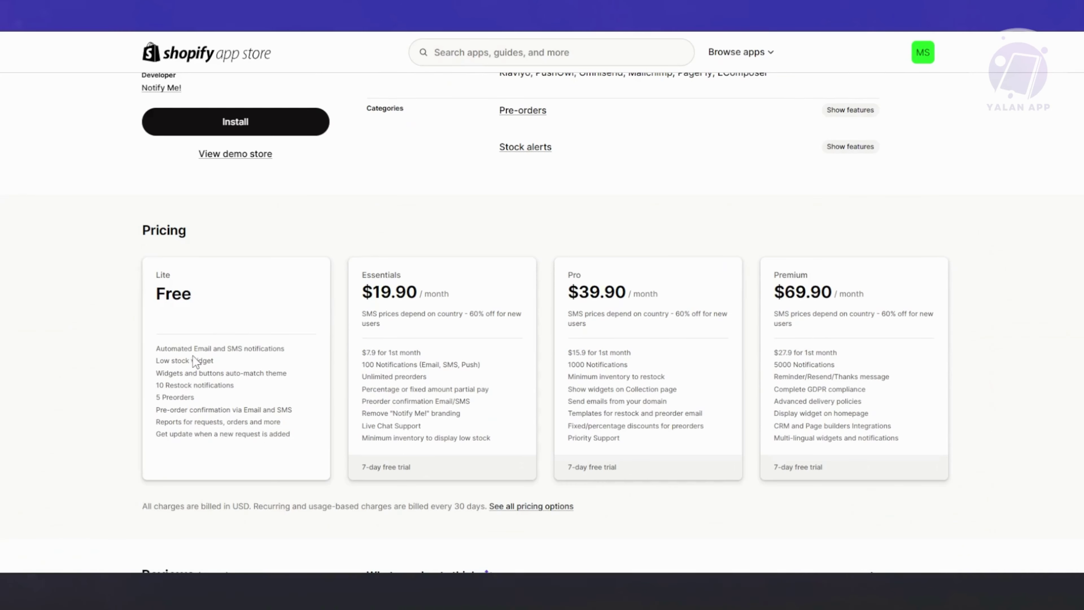
drag(160, 348, 252, 359)
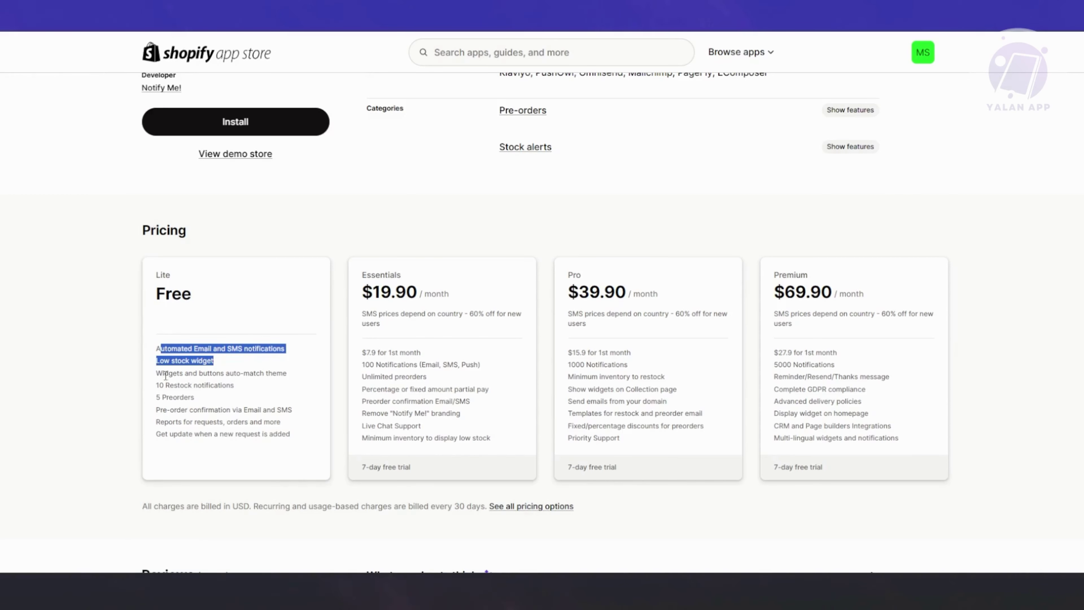
drag(165, 374, 260, 384)
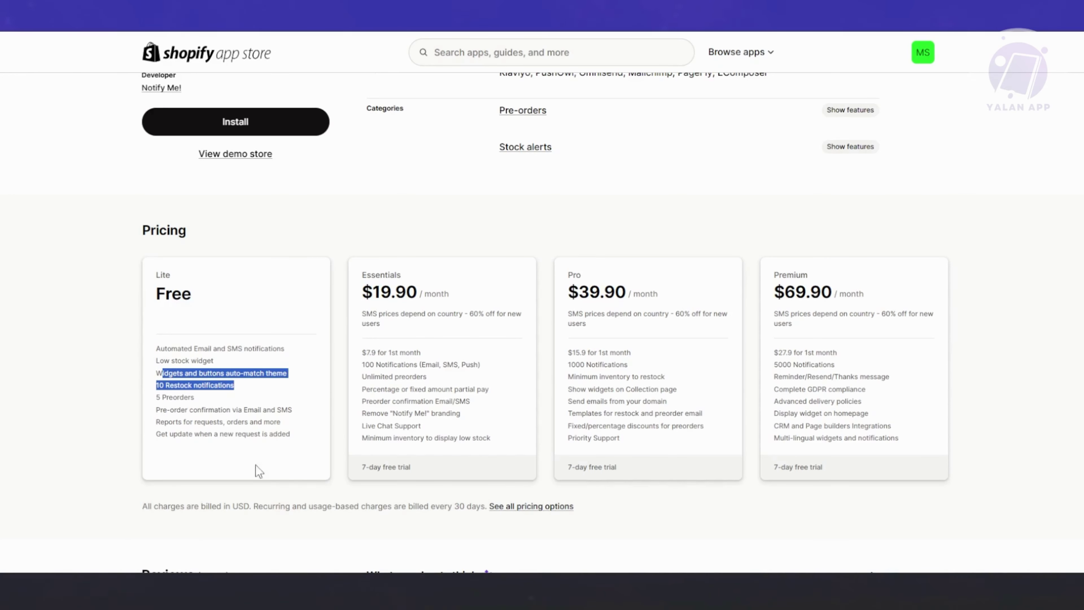
scroll(258, 420, down, 1)
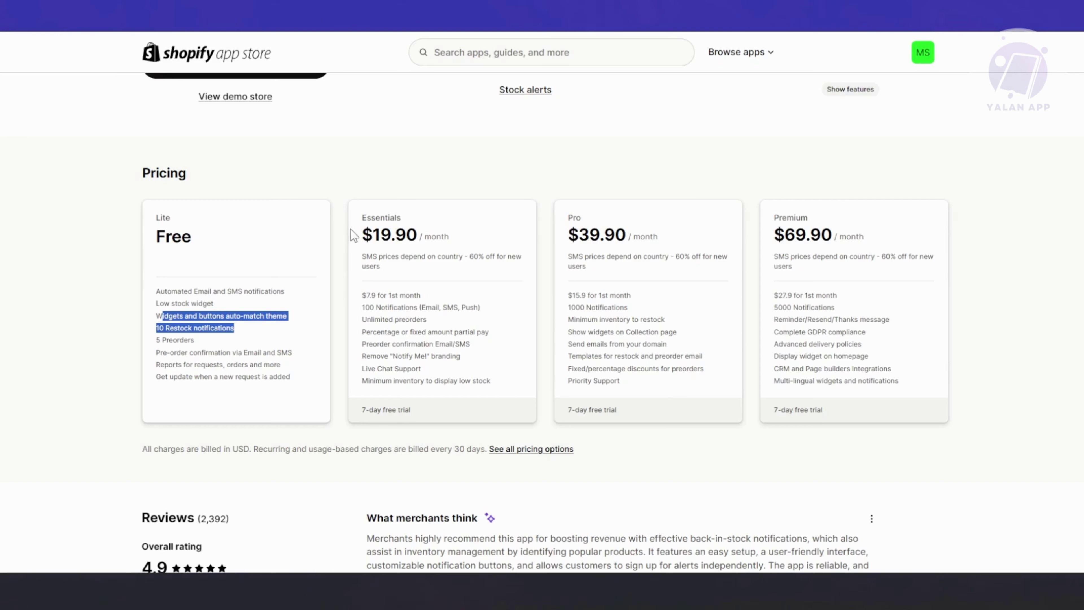
drag(361, 235, 904, 394)
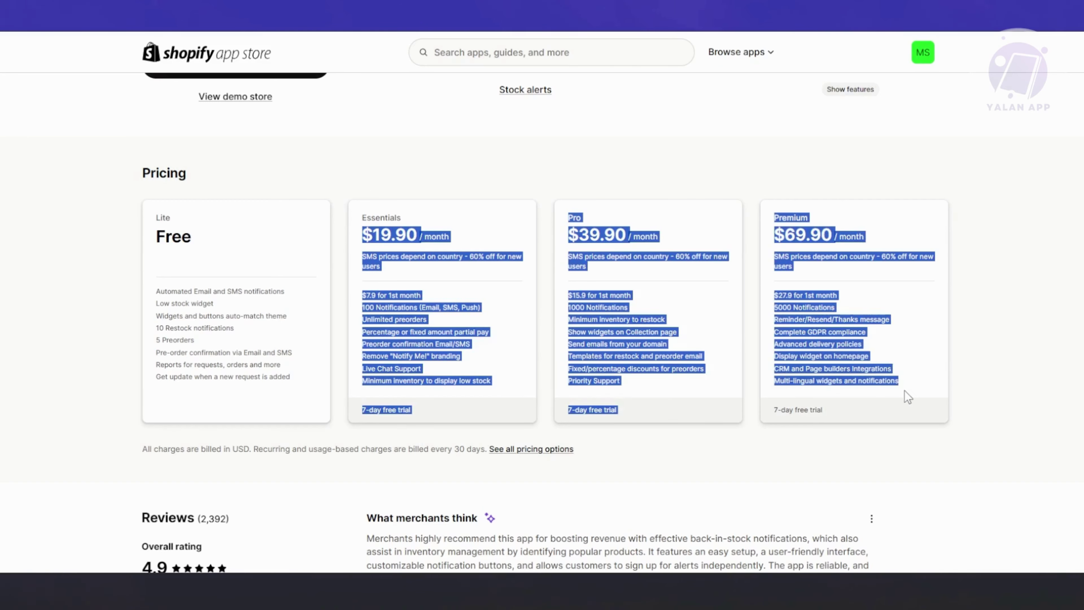
click(1010, 368)
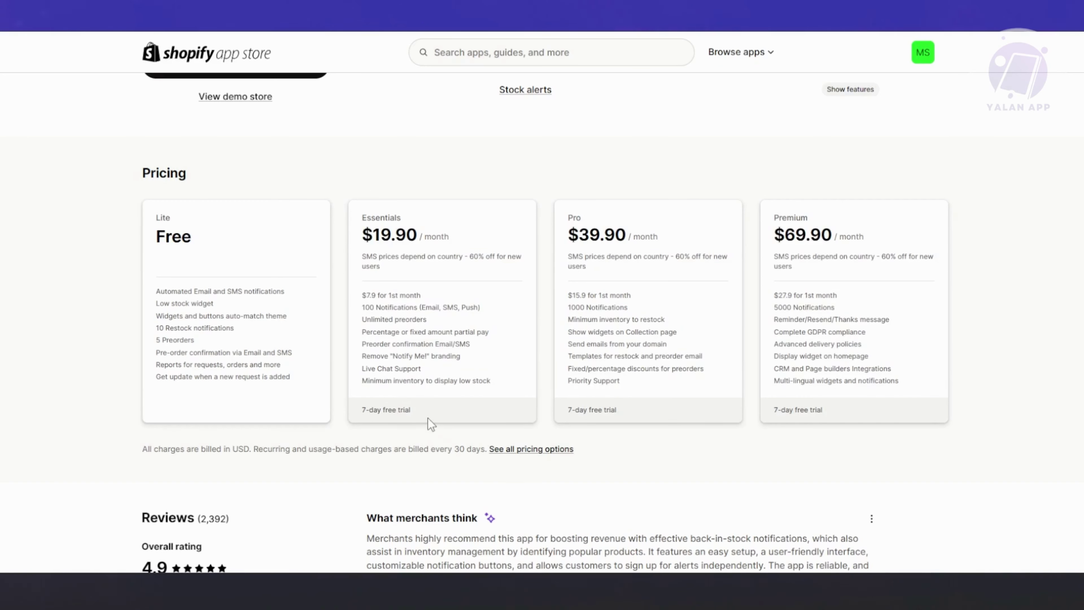
drag(412, 413, 360, 418)
scroll(624, 451, up, 7)
scroll(640, 451, up, 3)
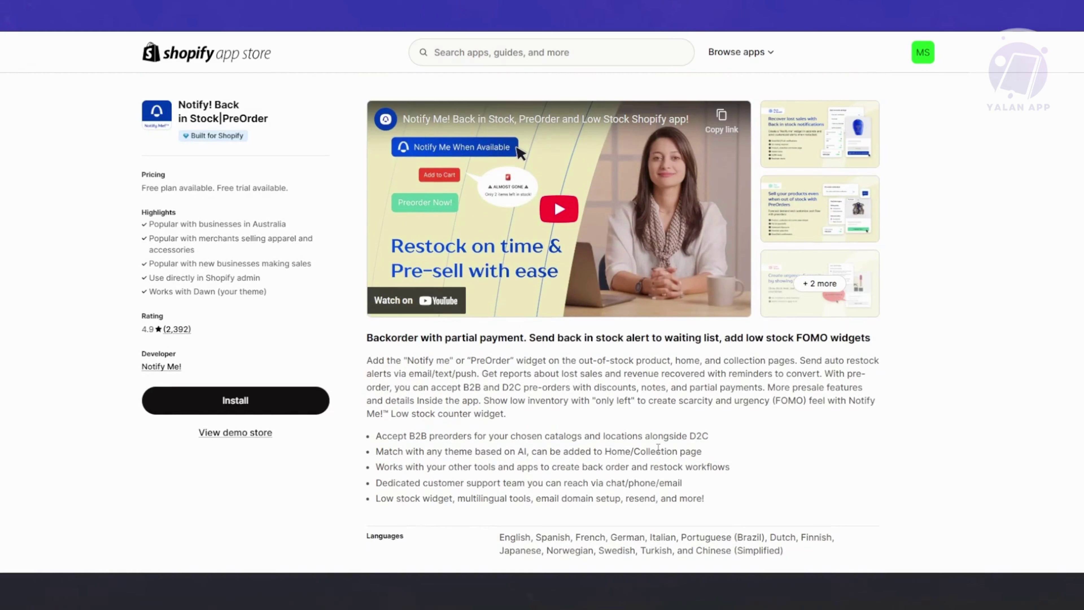
Install the Notify! Back in Stock|PreOrder app, approving its data access, and pin Notify Me! to the store navigation
click(304, 406)
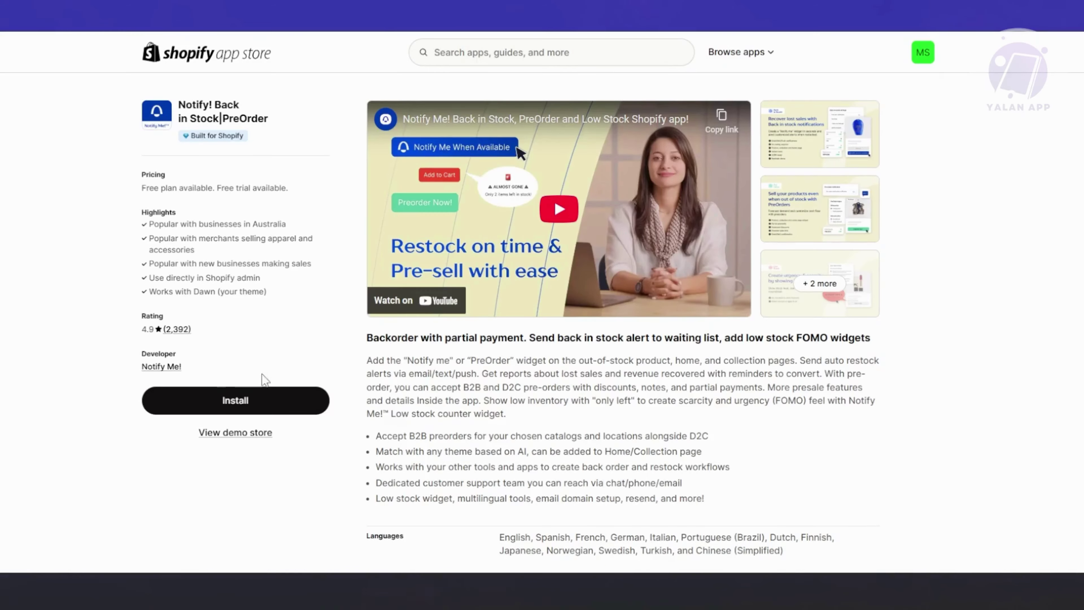
click(232, 399)
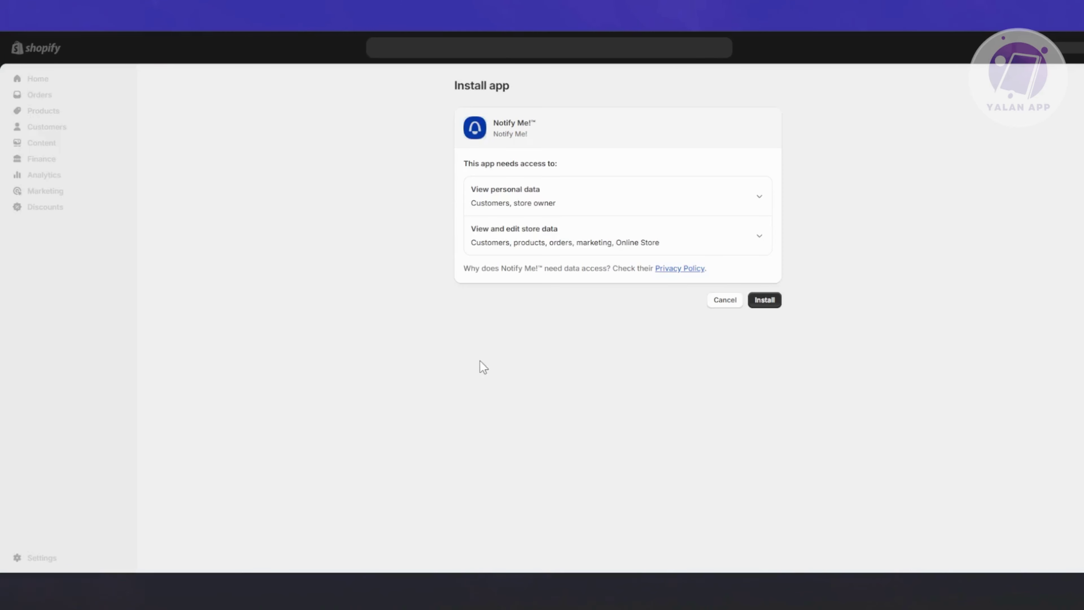
click(762, 302)
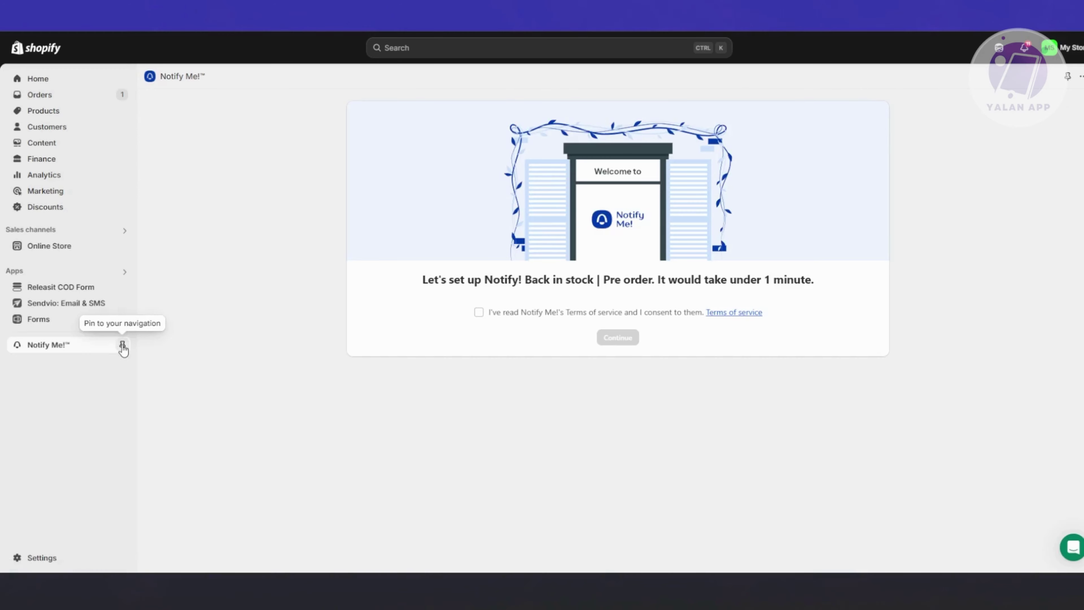
click(122, 346)
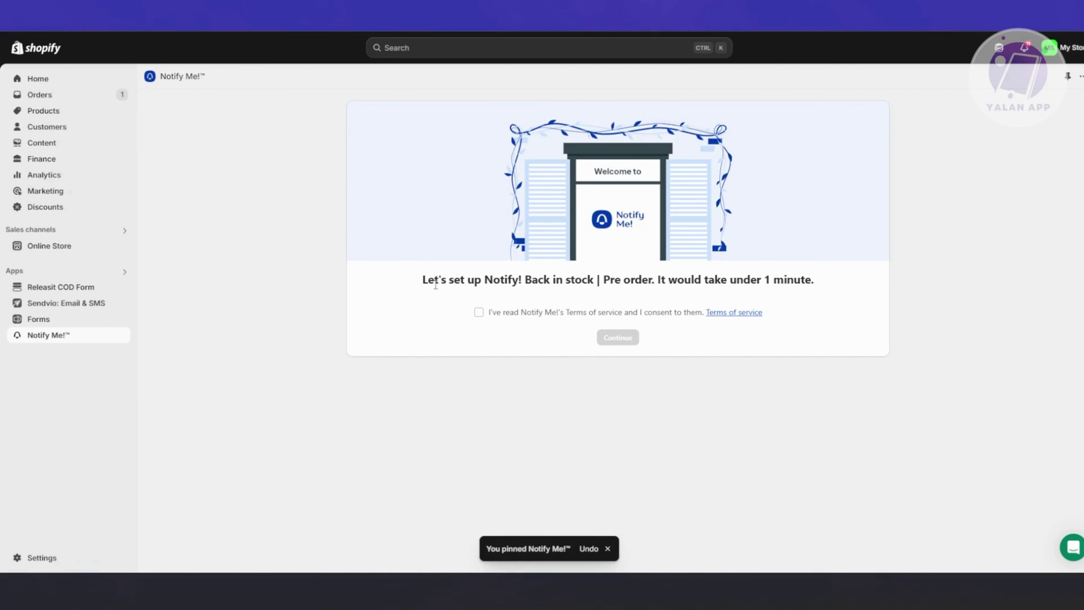
Accept Notify Me!'s terms of service and continue the app setup
drag(421, 283, 856, 294)
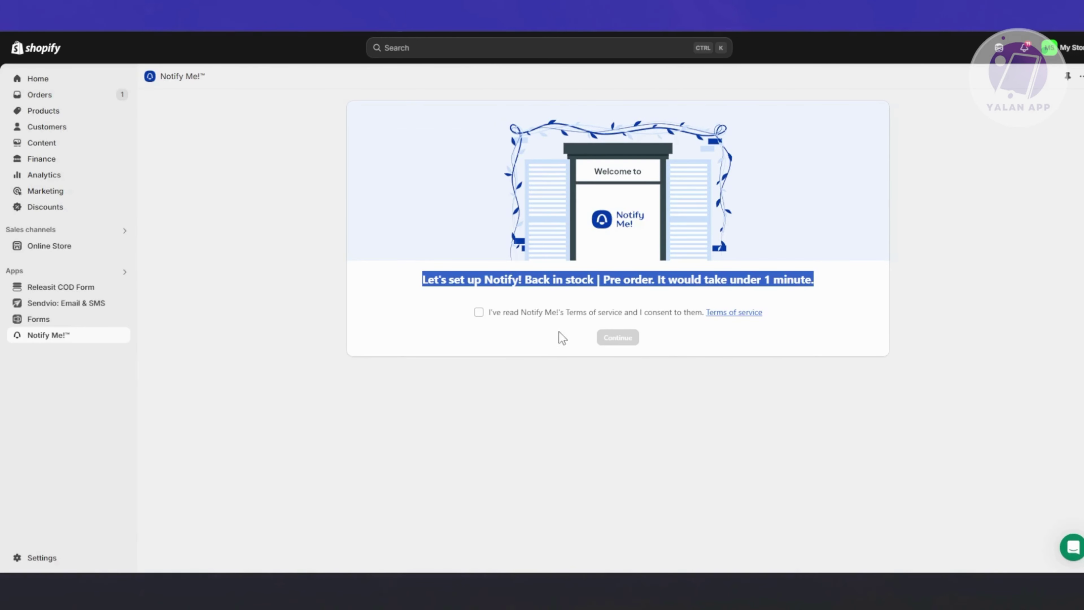
click(478, 313)
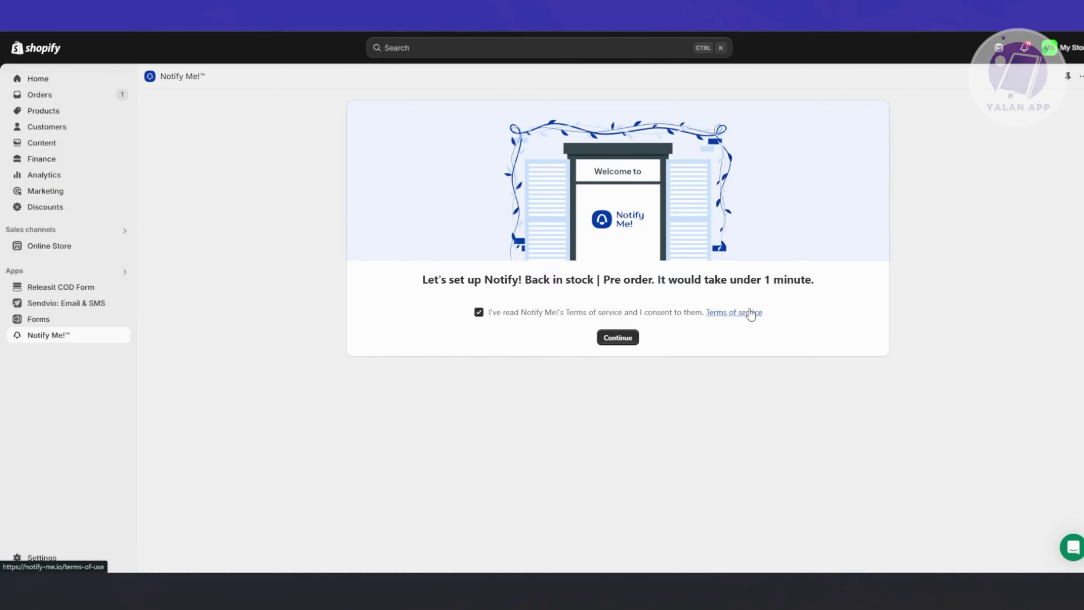
click(625, 338)
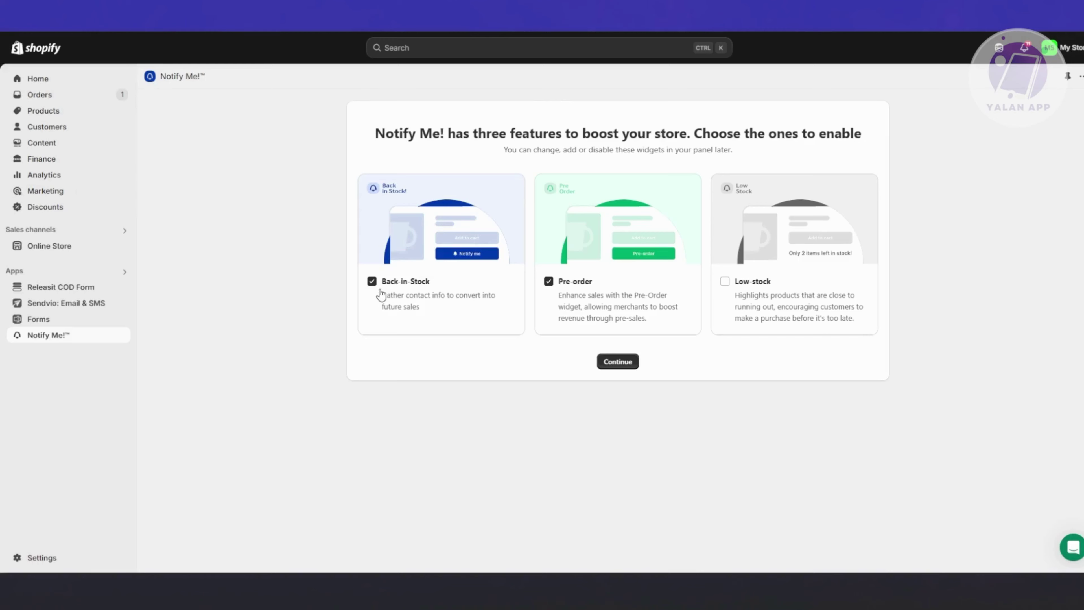
Disable the Back-in-Stock feature, keeping Pre-order enabled, and activate and save the Notify Me! app embed in the Dawn theme
click(372, 283)
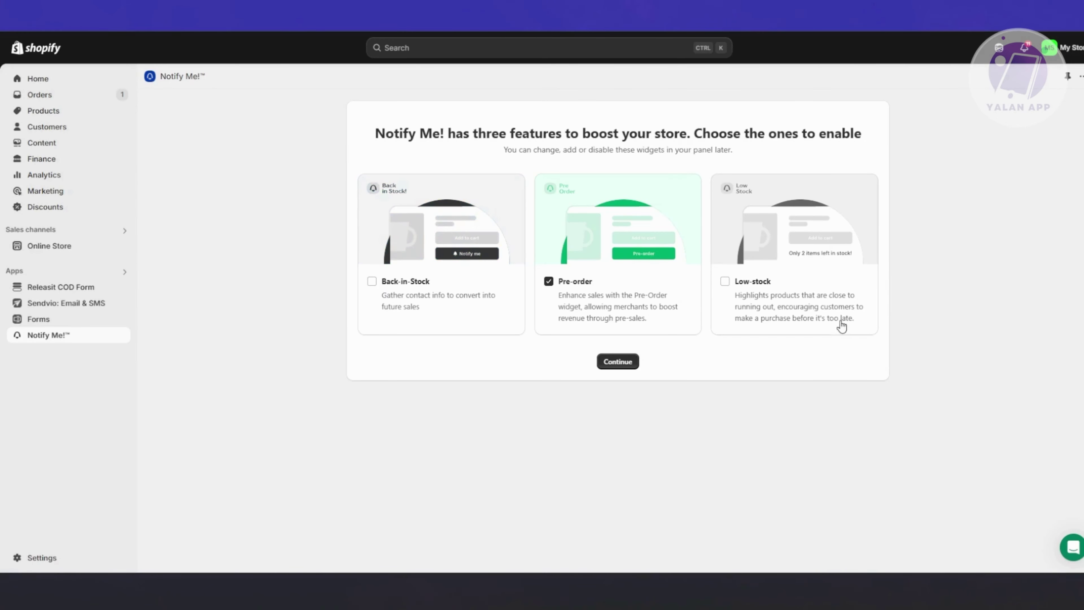
click(621, 363)
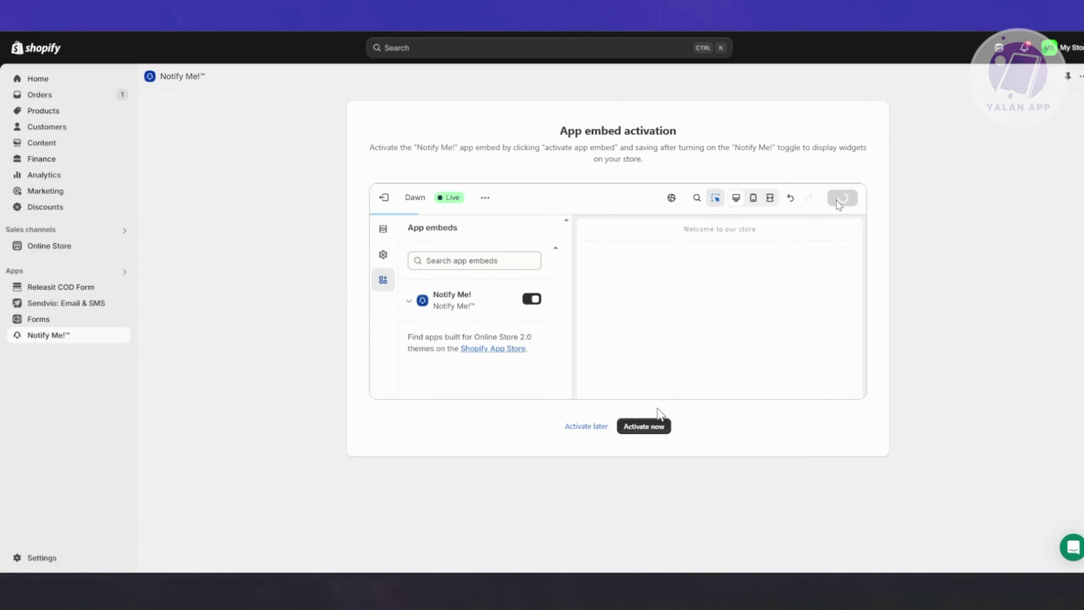
click(643, 427)
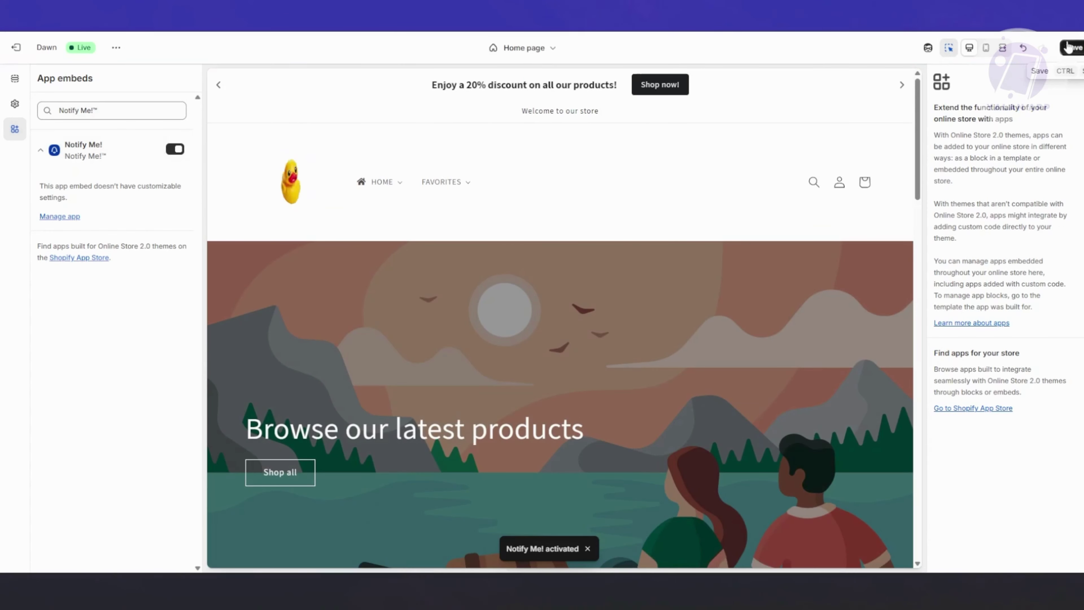
key(ctrl+s)
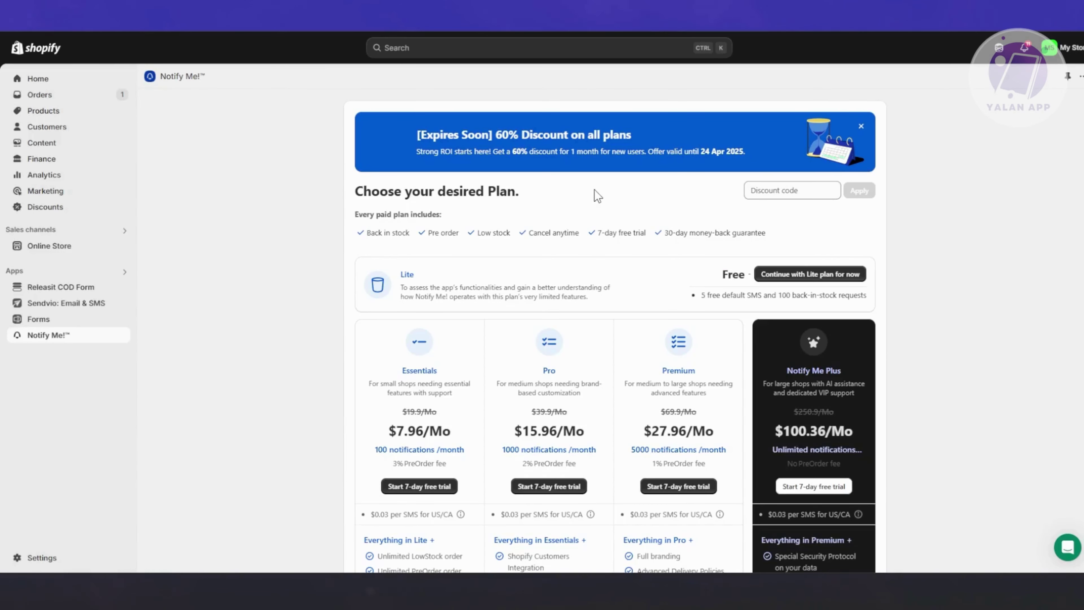
Review the Notify Me! plans and continue with the free Lite plan
scroll(696, 339, down, 3)
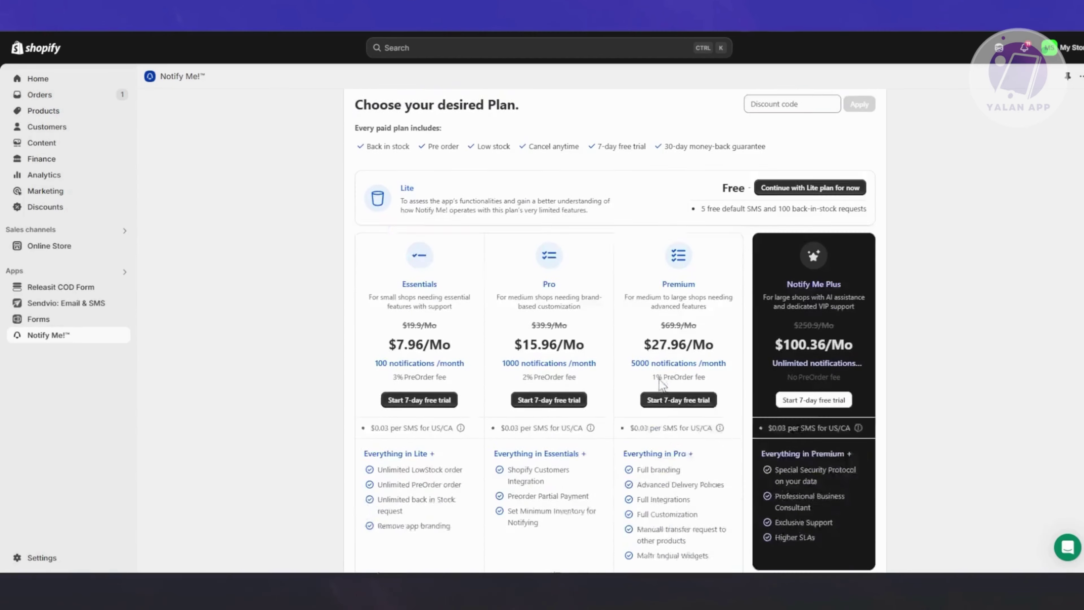
scroll(668, 398, up, 3)
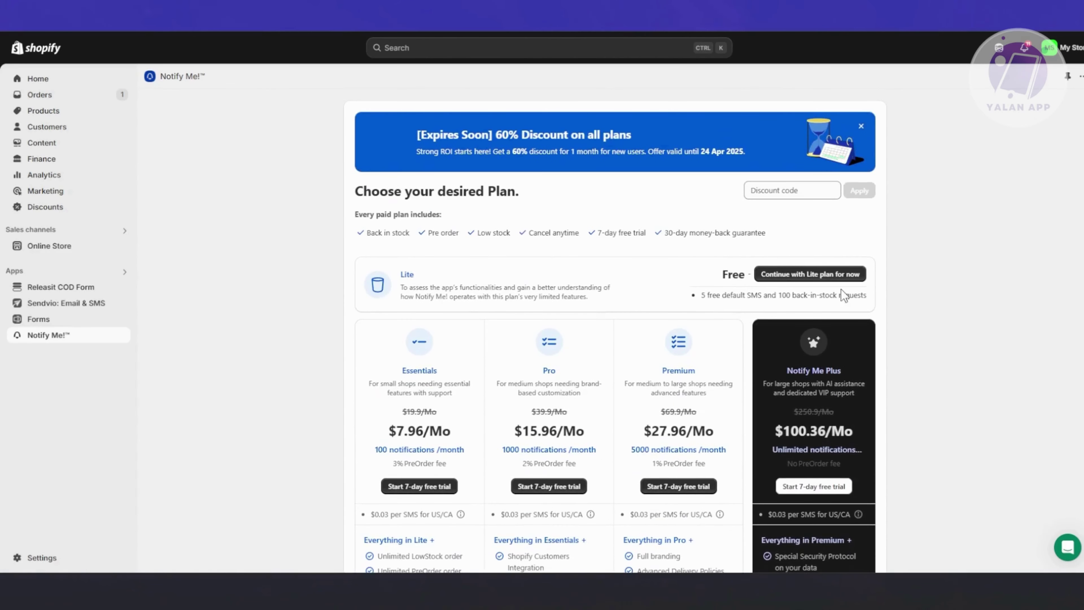
click(812, 274)
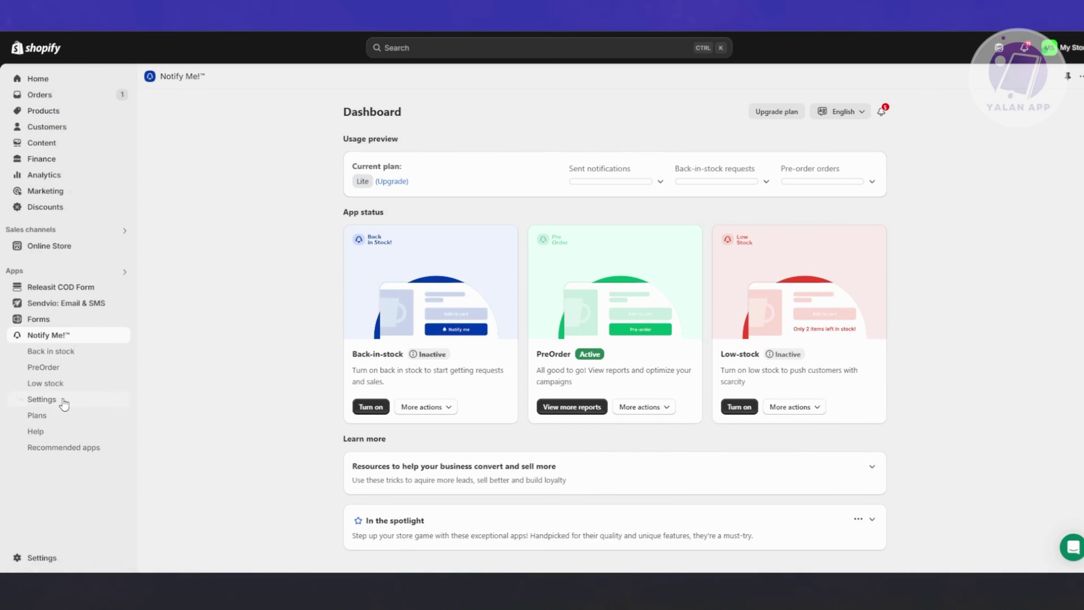
Open Notify Me!'s PreOrder section and complete its two-part introductory tutorial
click(60, 367)
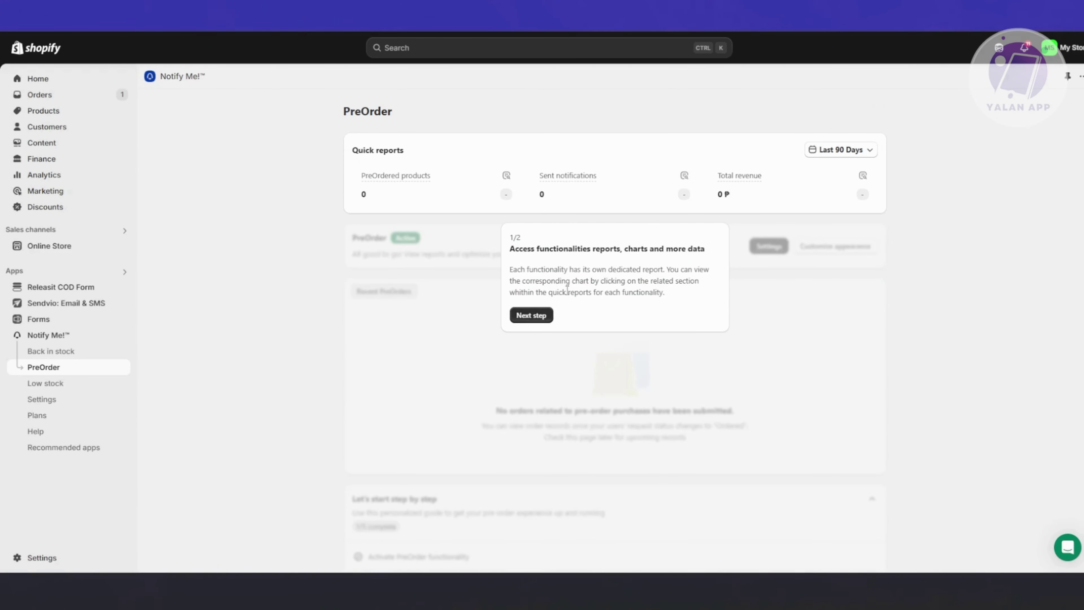
click(541, 324)
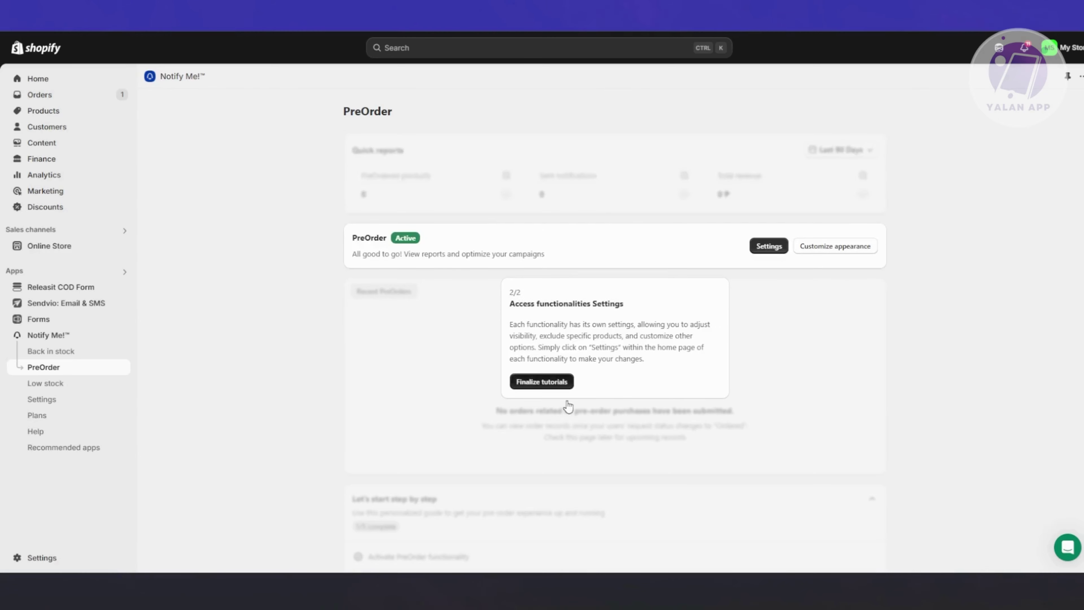
click(551, 382)
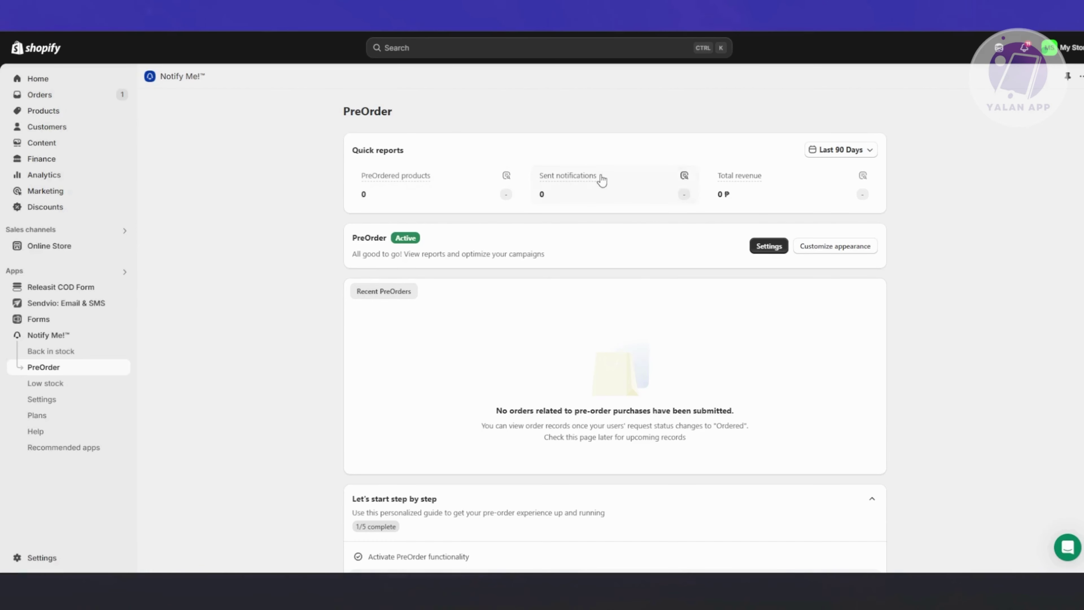
Review the PreOrder quick reports, recent pre-orders, step-by-step setup guide and feature status
mouse_move(593, 176)
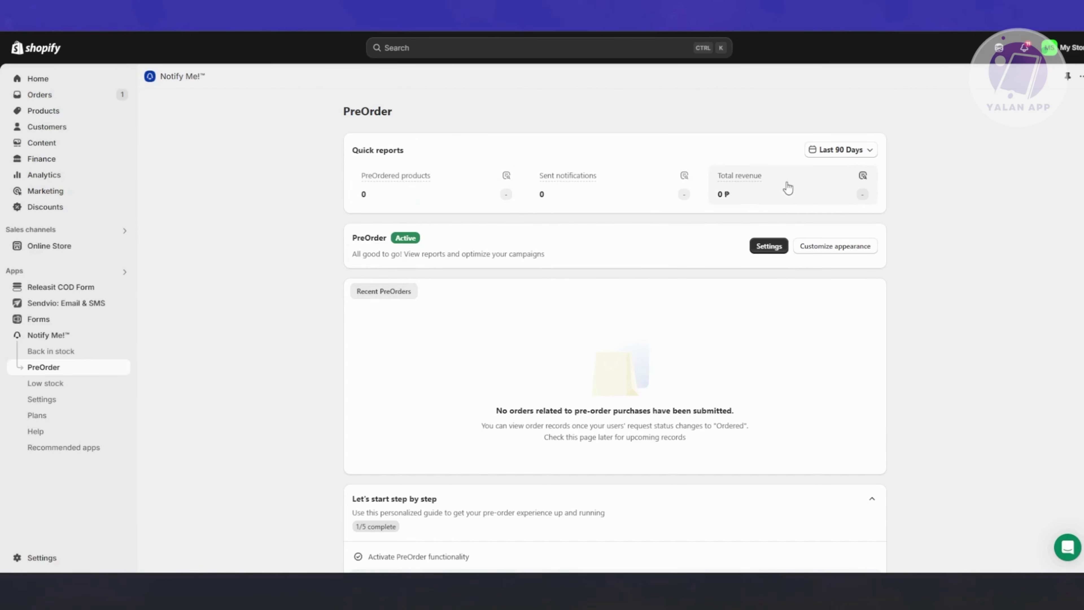
scroll(549, 227, down, 4)
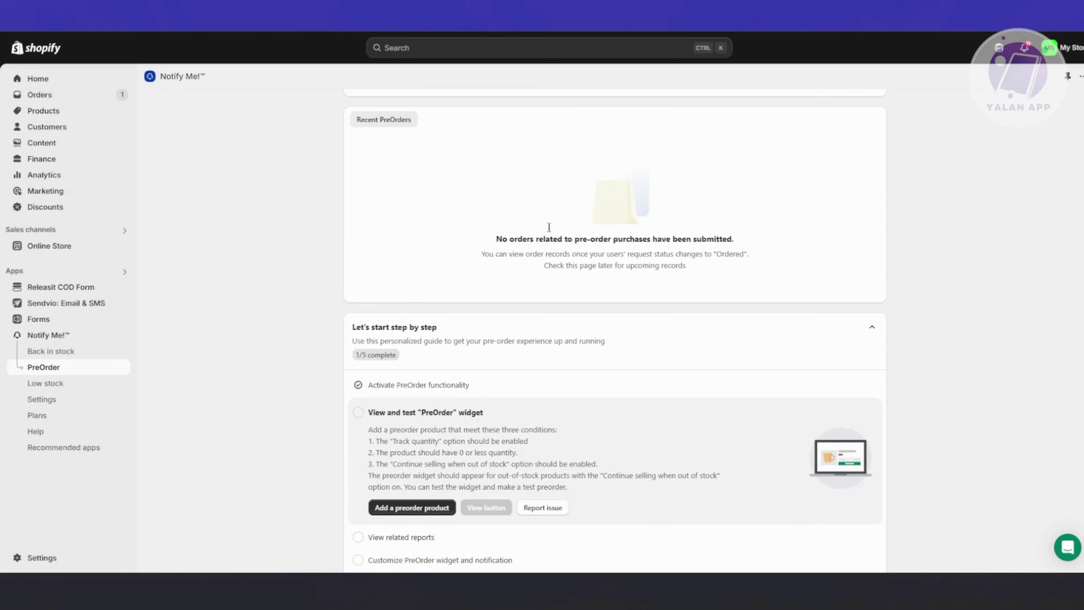
scroll(649, 375, up, 4)
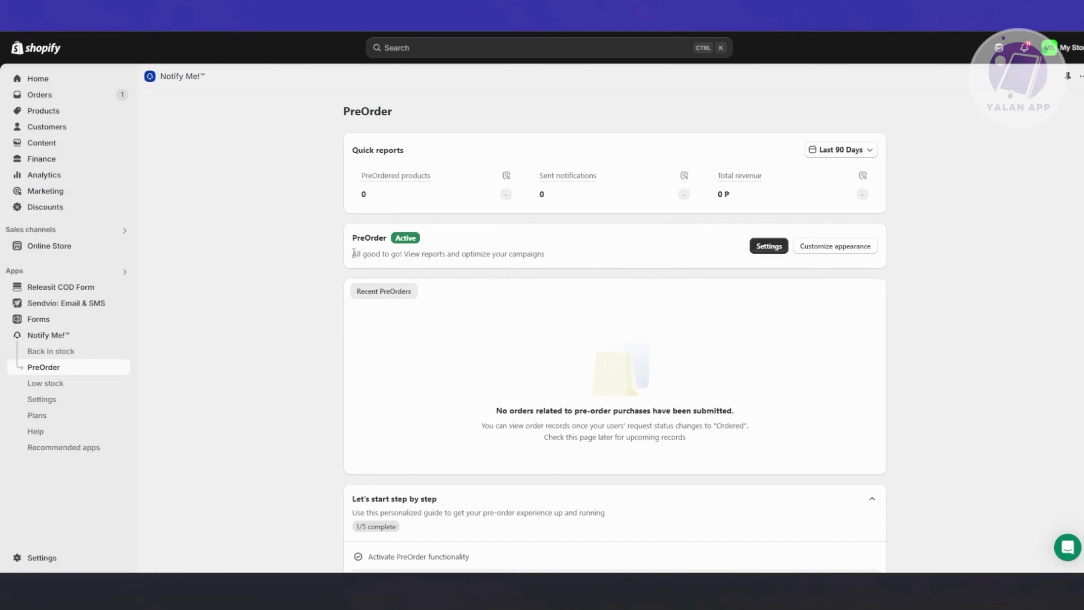
drag(352, 253, 601, 255)
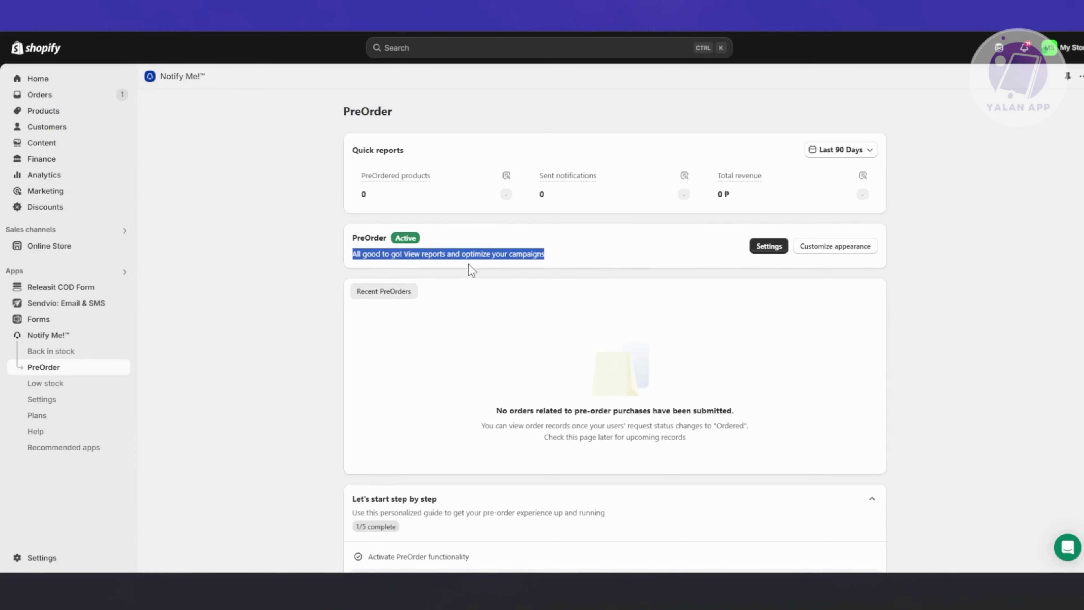
Open the PreOrder settings and examine the billing, discount, delivery fulfillment, inventory reserve and buying limitation options
click(768, 246)
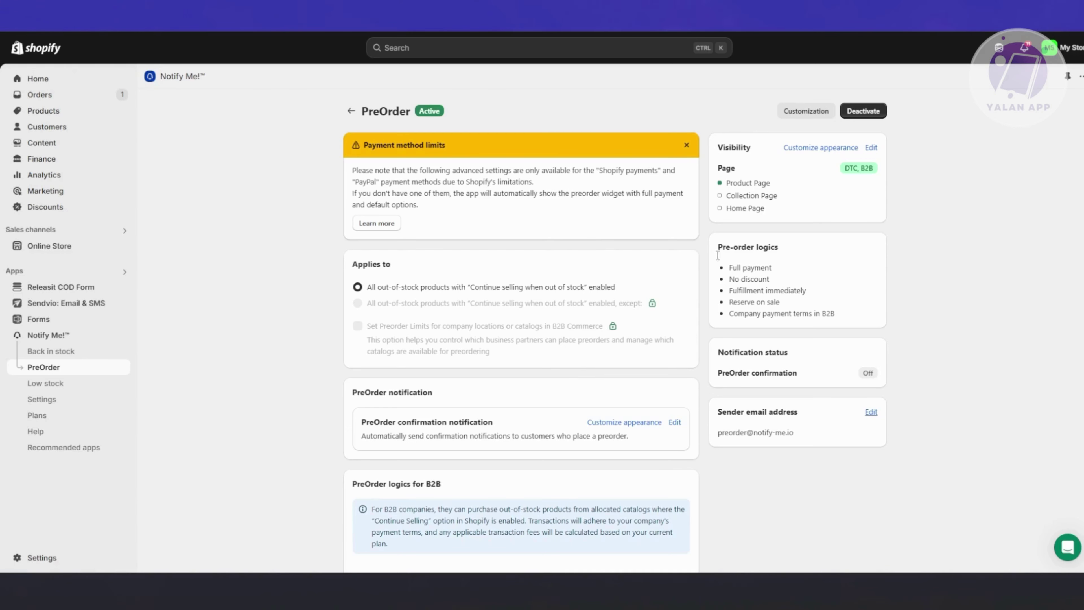
scroll(717, 256, down, 4)
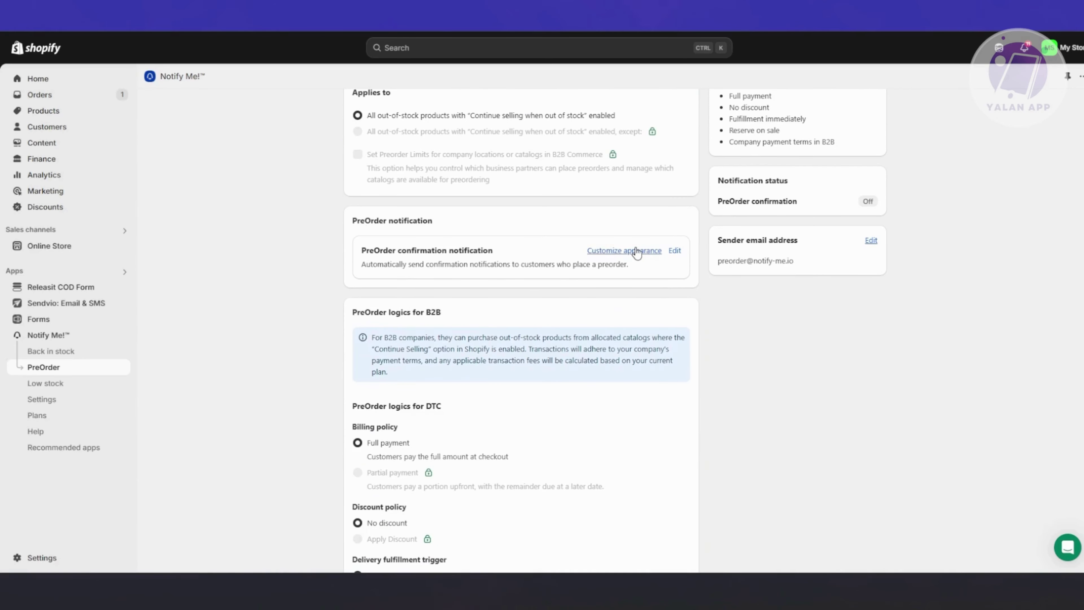
scroll(491, 256, down, 5)
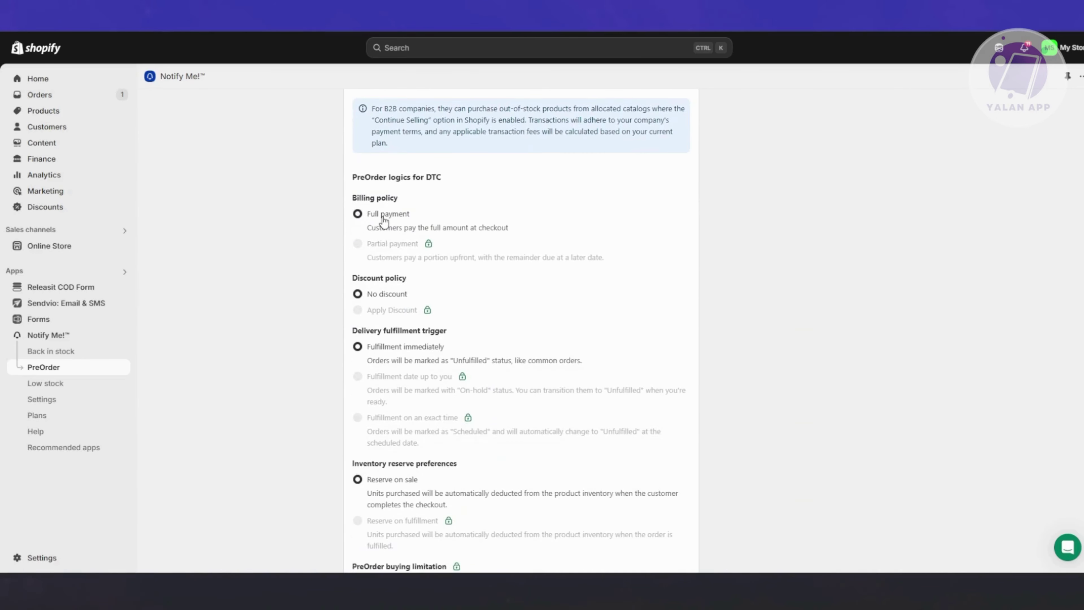
drag(352, 197, 473, 197)
drag(377, 244, 497, 243)
scroll(558, 351, down, 2)
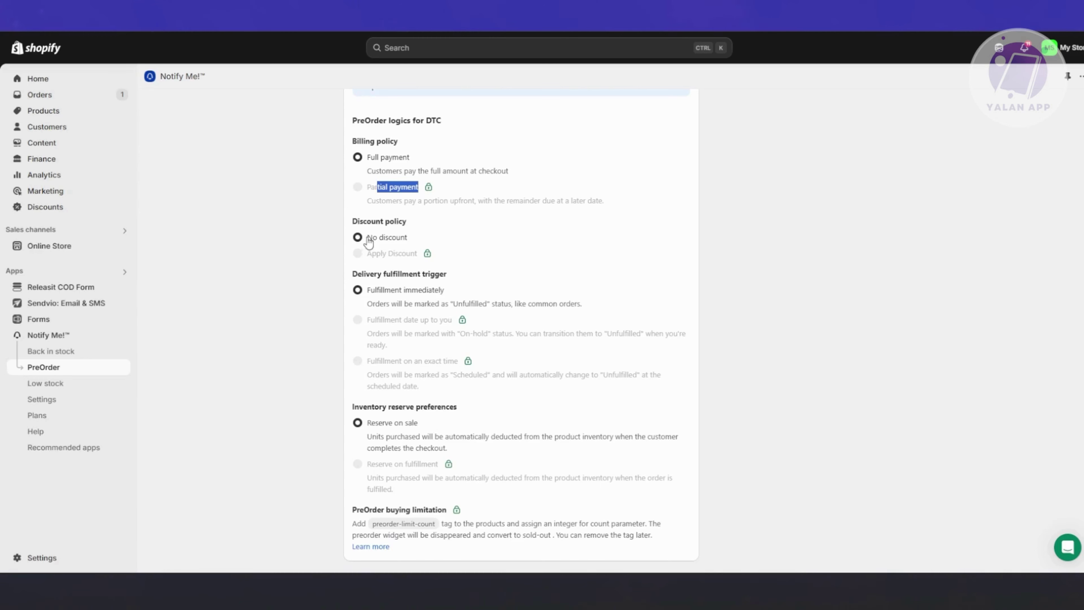
click(429, 253)
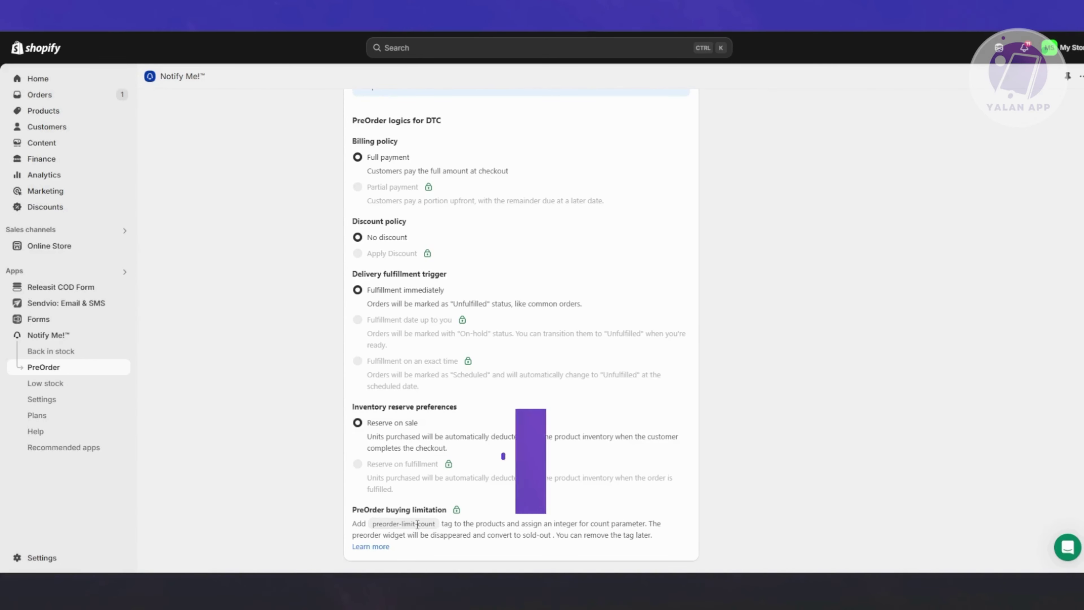
drag(418, 524, 524, 477)
click(434, 524)
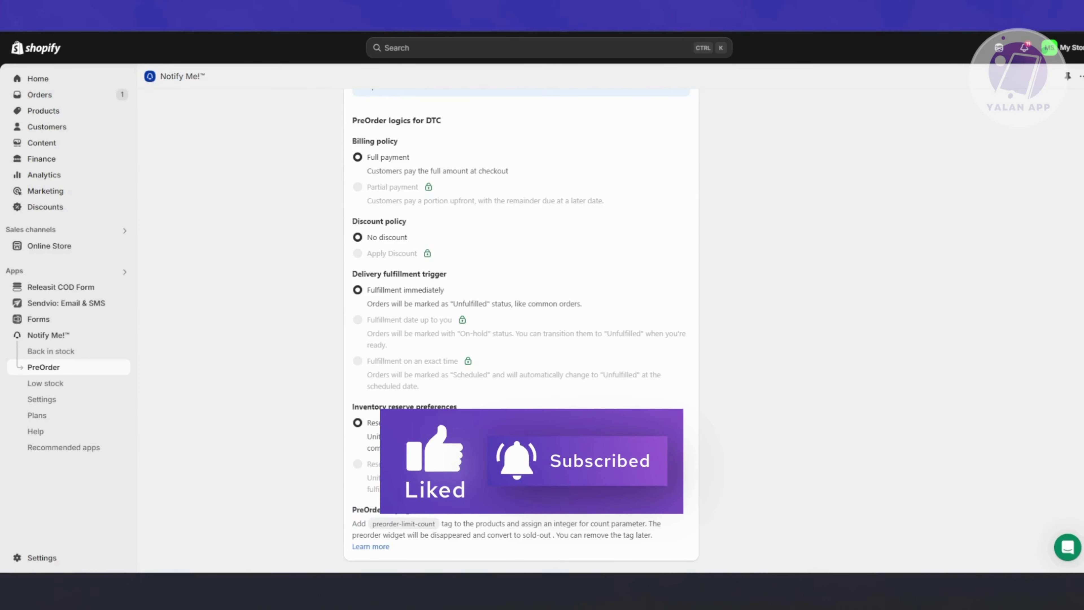
scroll(674, 465, up, 10)
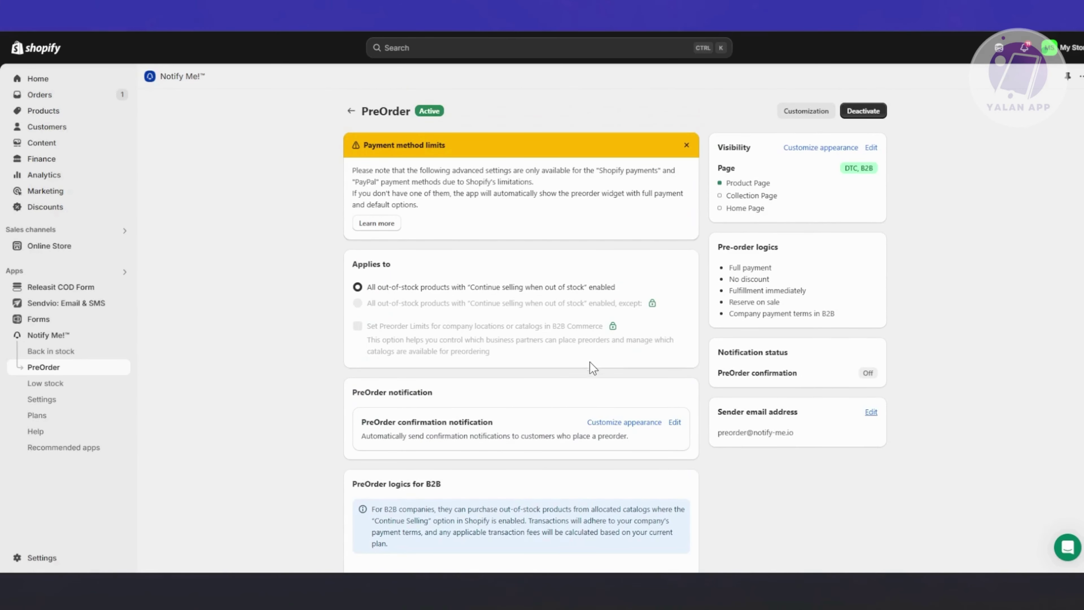
Open the PreOrder customization and examine the product page button's preview, badge title, widget description and button label
click(804, 112)
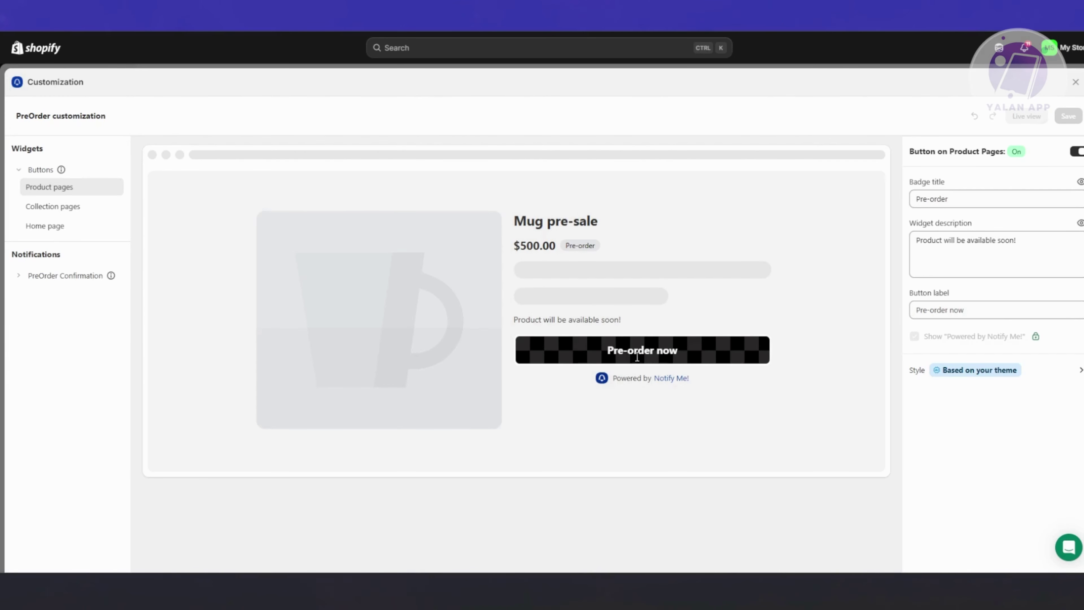
drag(615, 356, 758, 358)
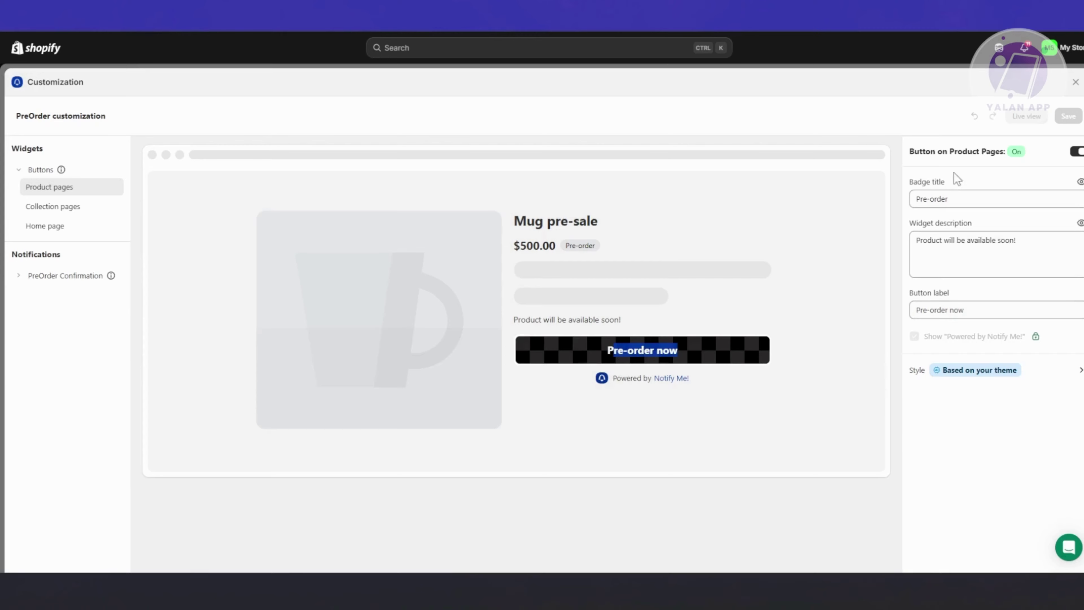
drag(962, 199, 890, 218)
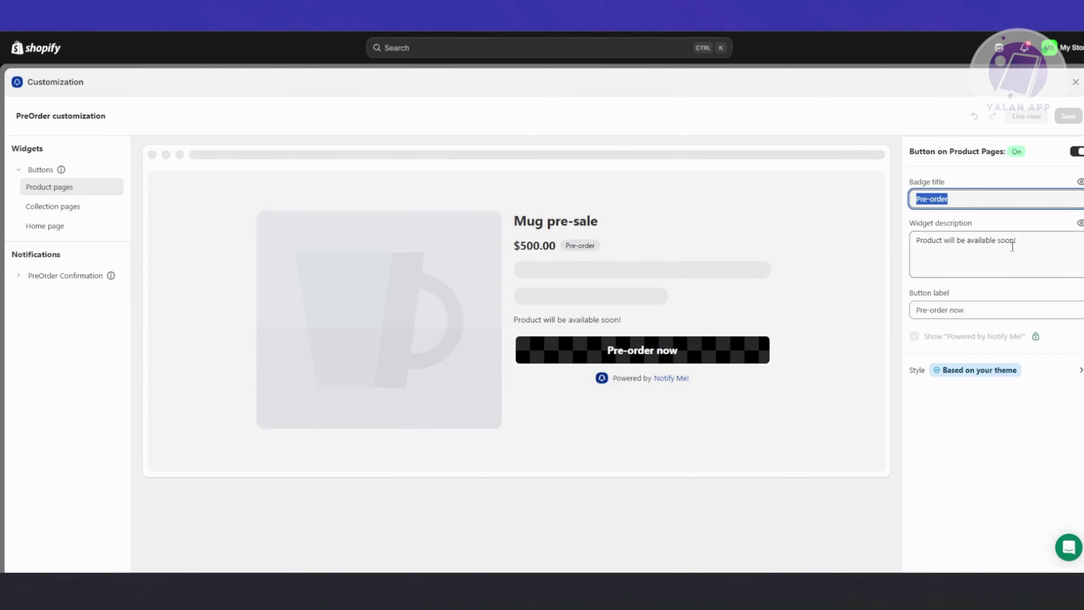
drag(1012, 247, 887, 258)
drag(985, 311, 877, 314)
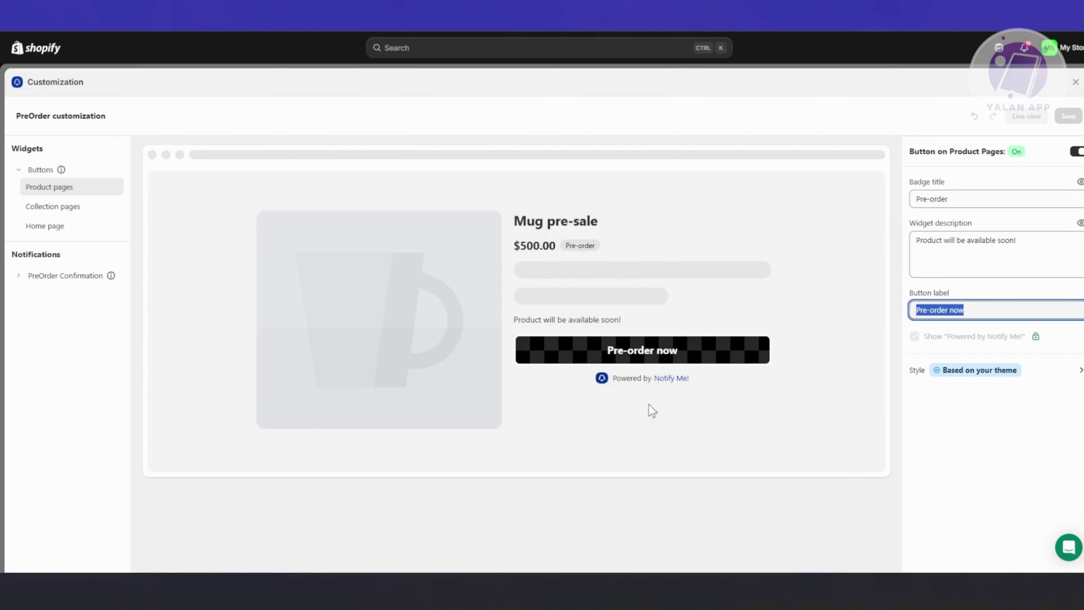
Examine the PreOrder confirmation email's preview and its style options
click(19, 278)
click(31, 296)
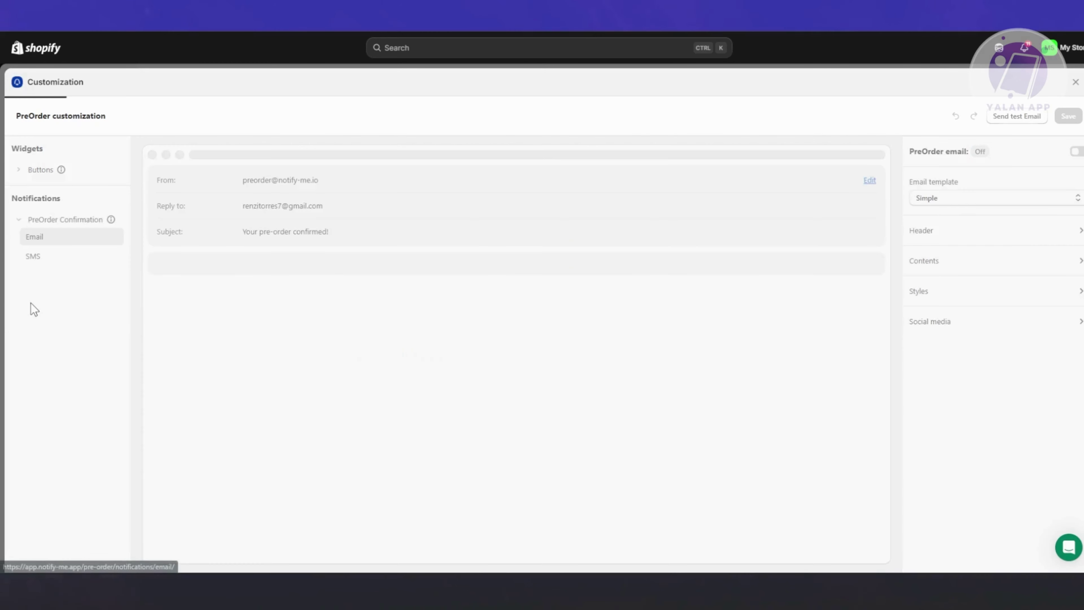
scroll(781, 344, down, 3)
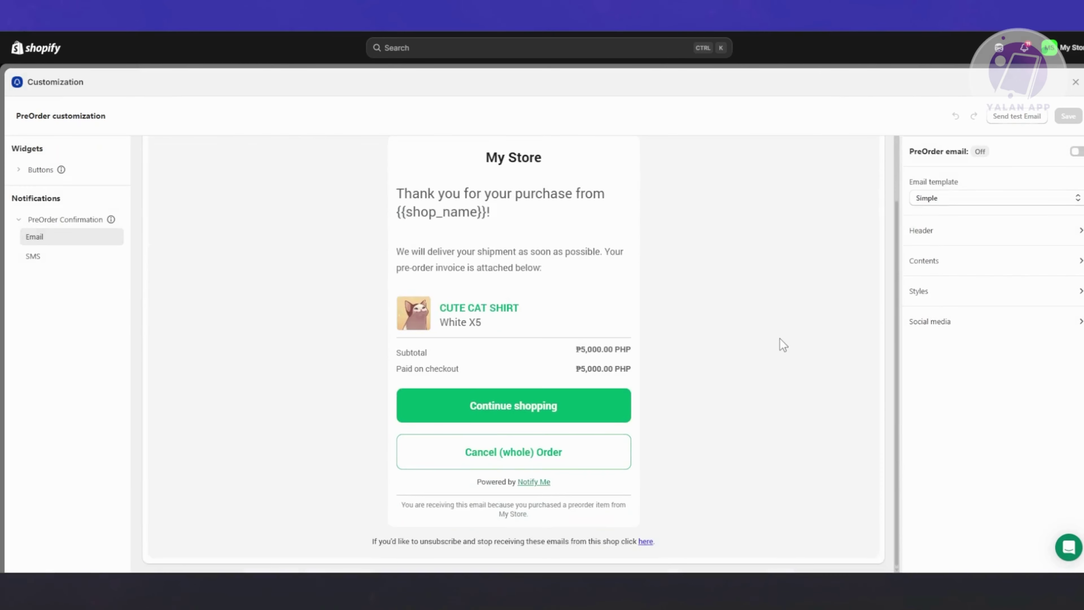
scroll(776, 348, up, 3)
click(1012, 297)
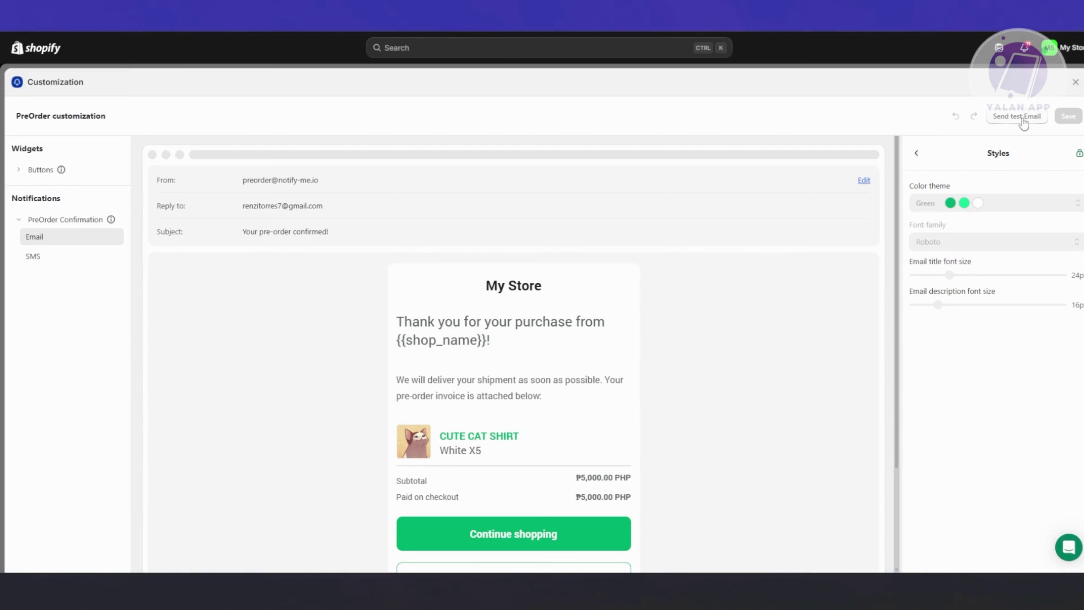
Close the PreOrder customization and open Notify Me!'s general settings
click(1076, 82)
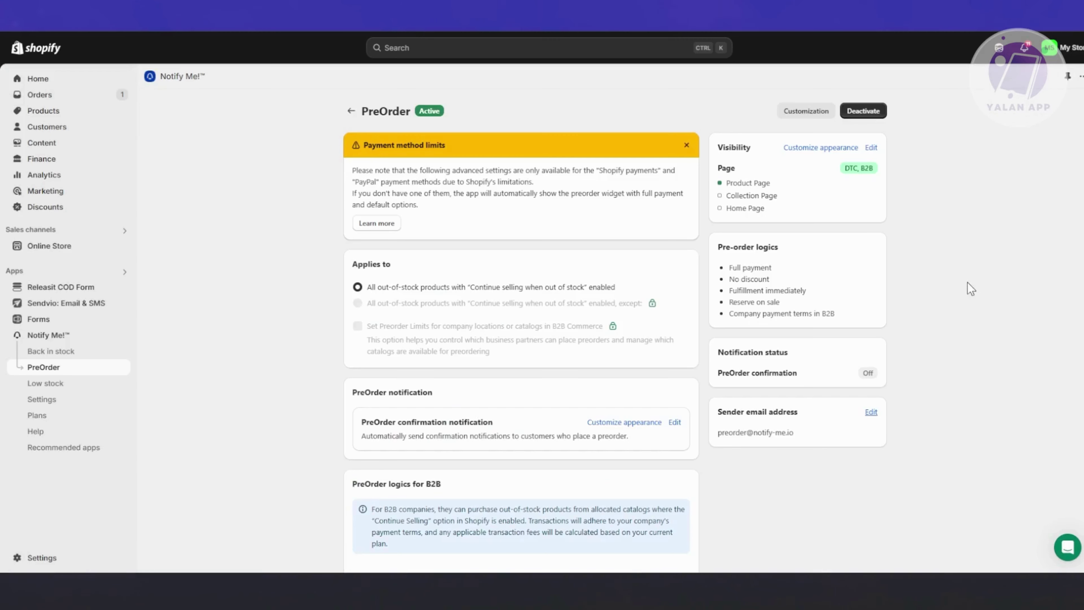
click(42, 399)
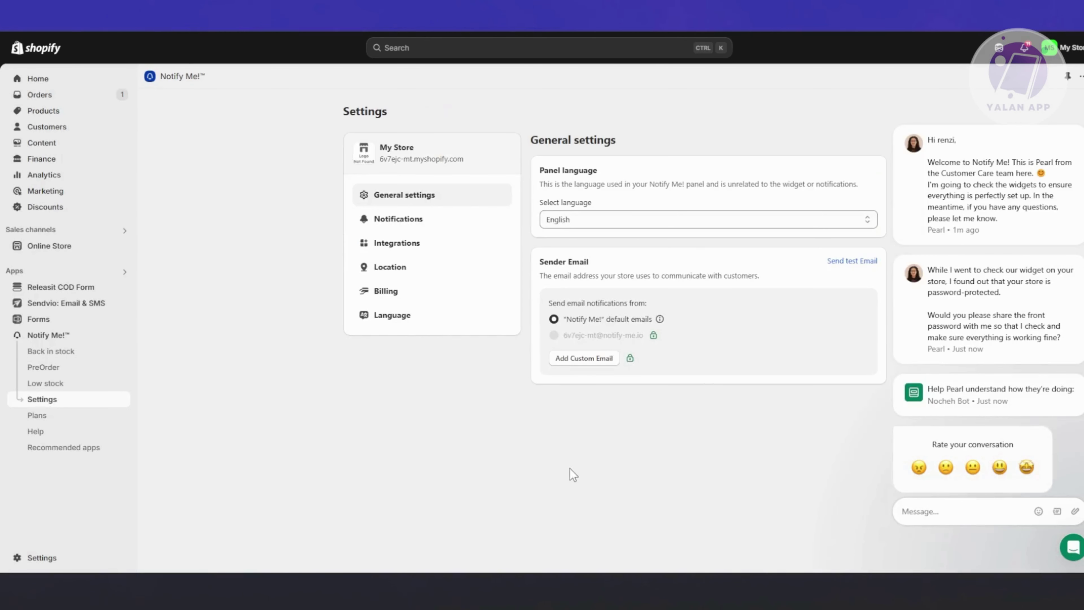